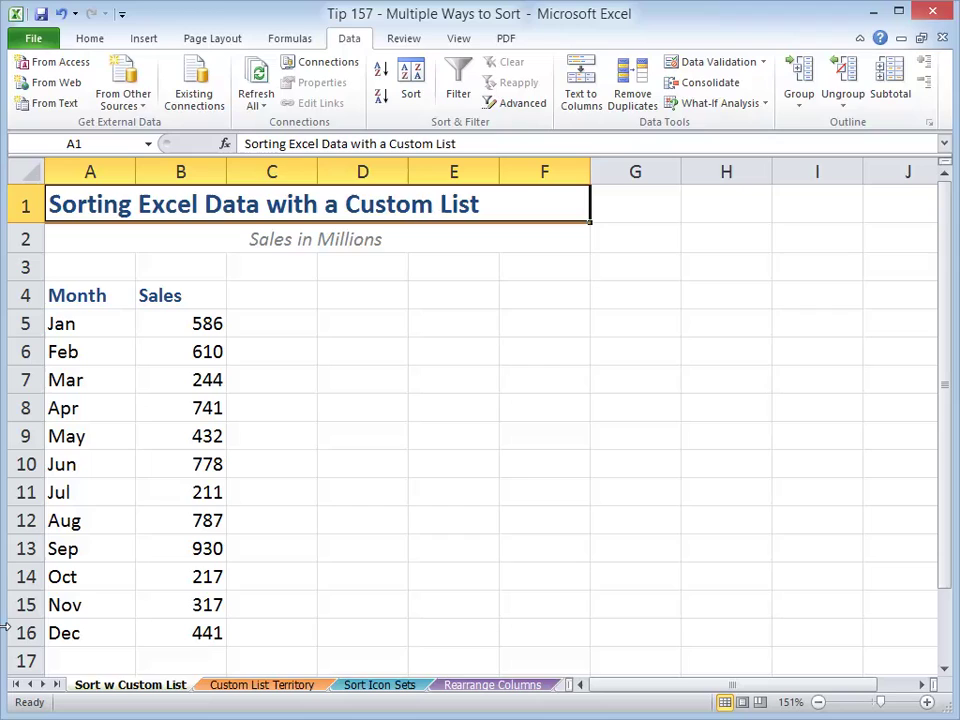
# Sort the monthly table by Sales from largest to smallest, and re-sort it by Month from A to Z
pyautogui.click(181, 323)
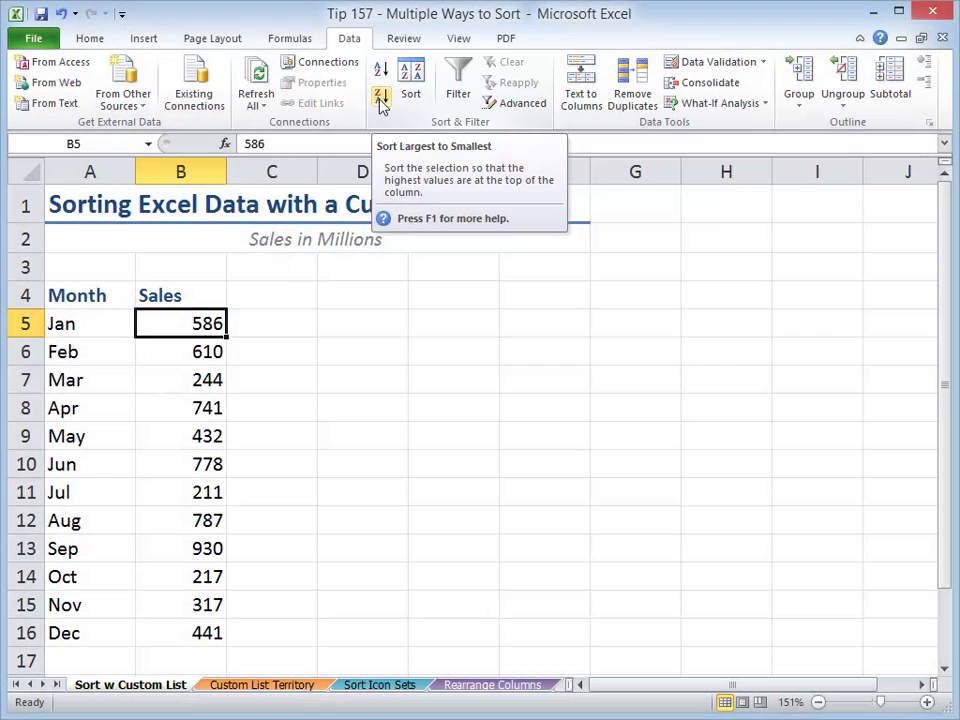
pyautogui.click(381, 100)
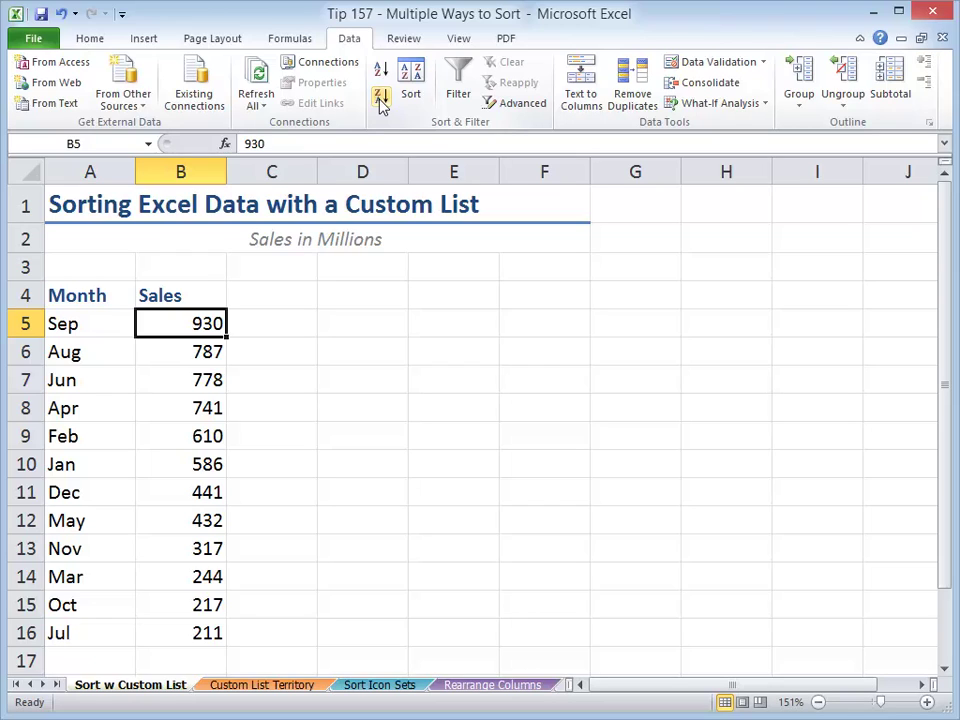
pyautogui.click(90, 323)
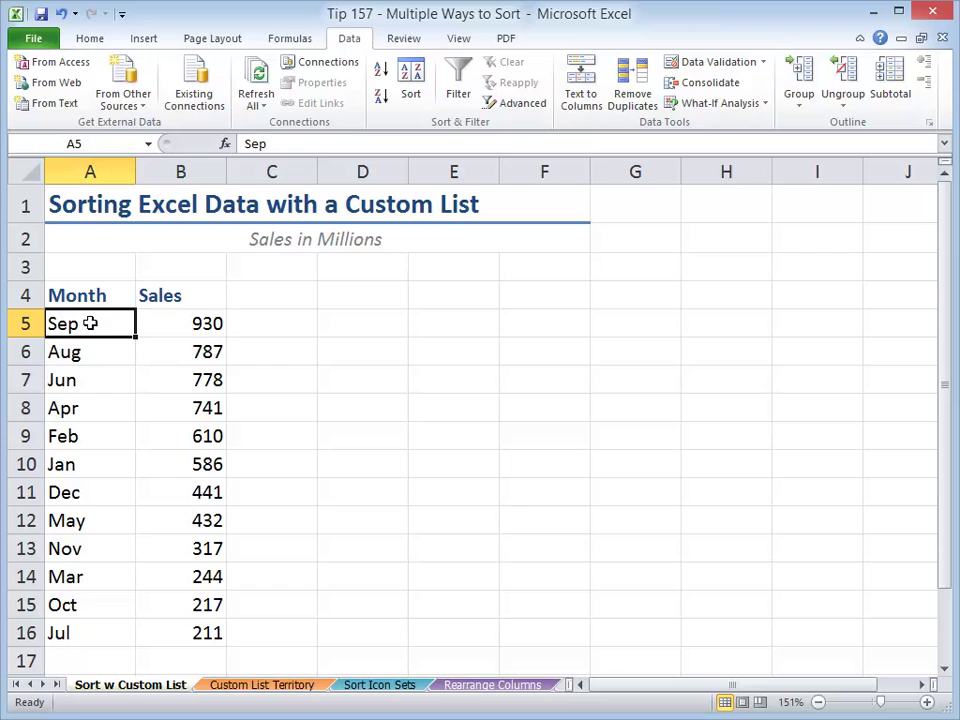
pyautogui.click(381, 71)
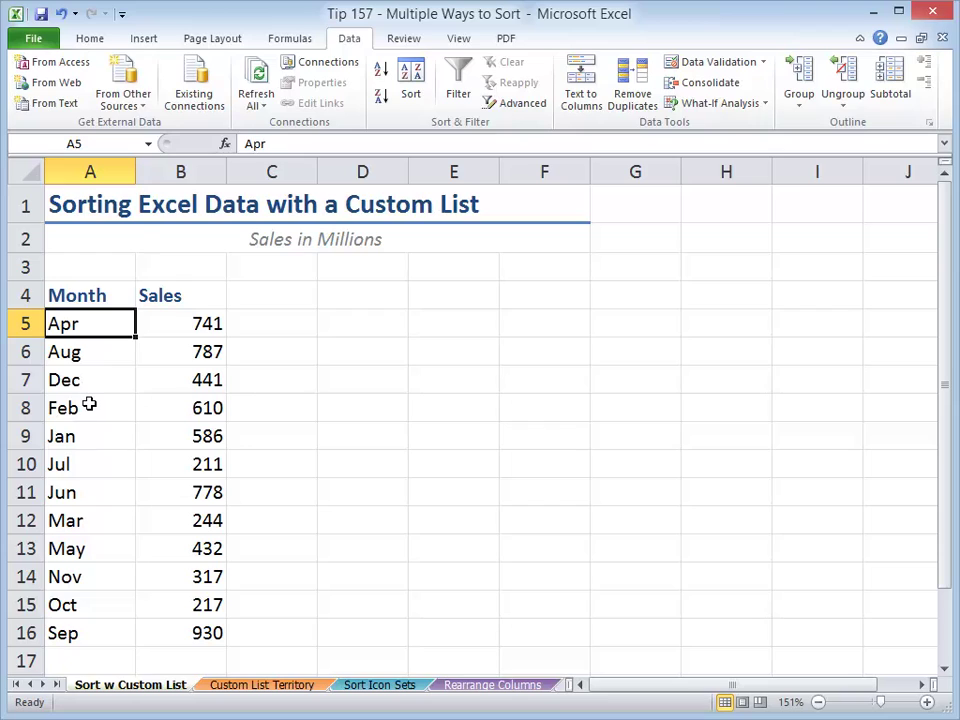
# Sort the table by Month in calendar order, using the built-in custom list Jan, Feb, Mar, Apr
pyautogui.click(411, 88)
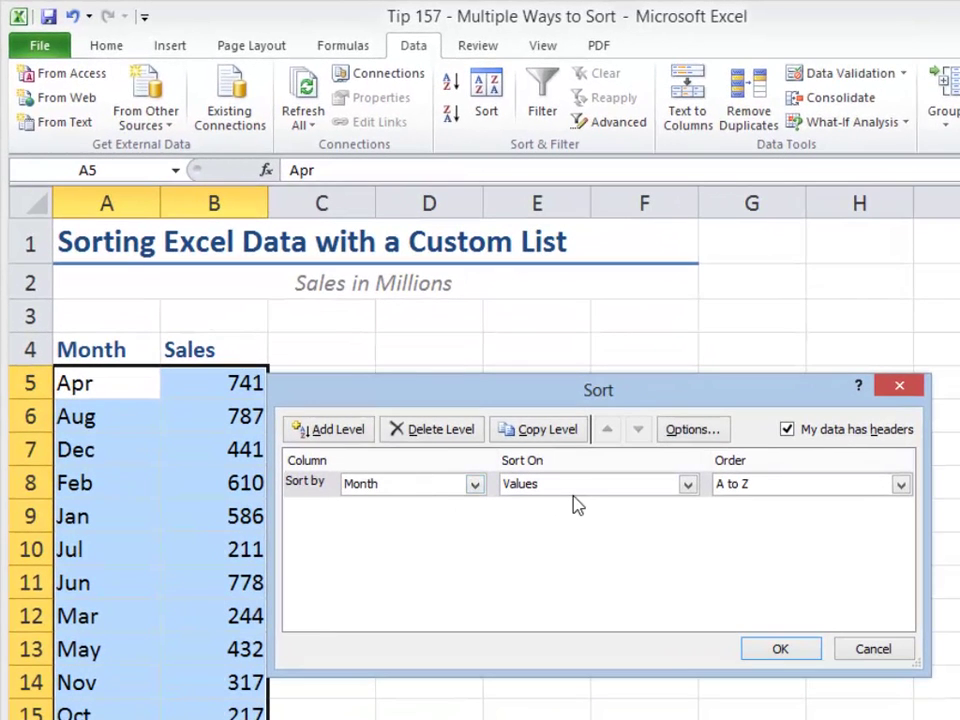
pyautogui.click(901, 486)
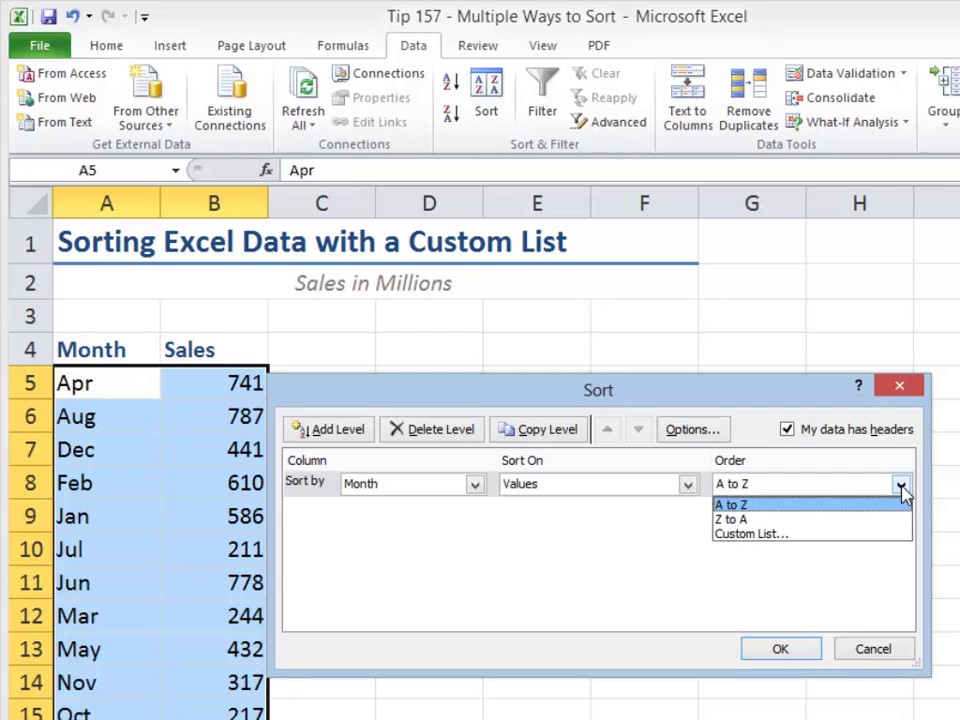
pyautogui.click(806, 542)
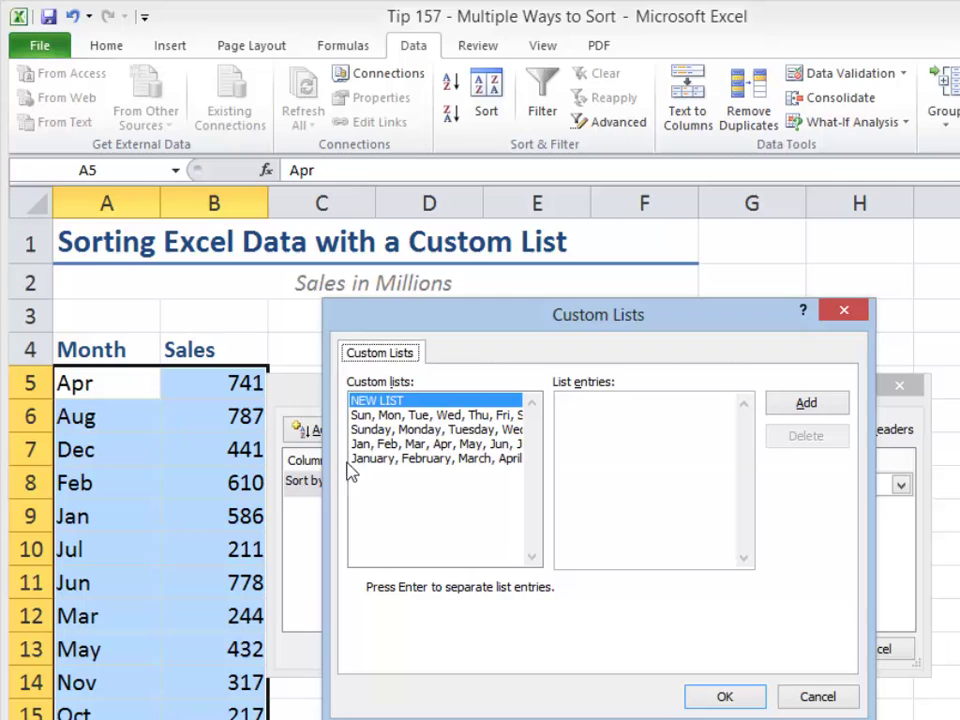
pyautogui.click(389, 444)
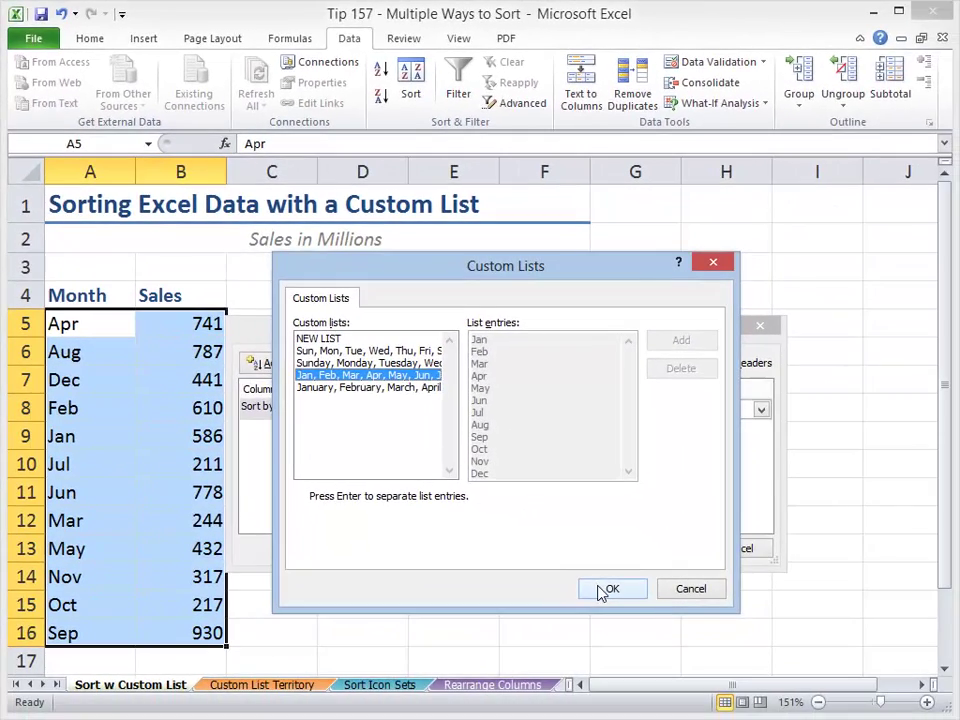
pyautogui.click(712, 698)
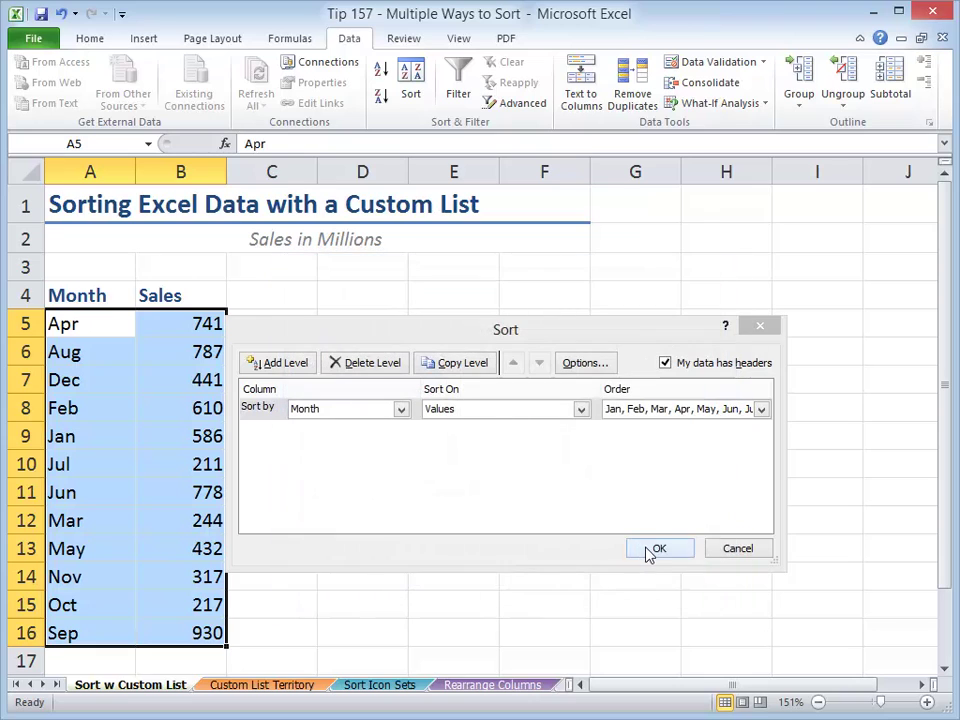
pyautogui.click(651, 550)
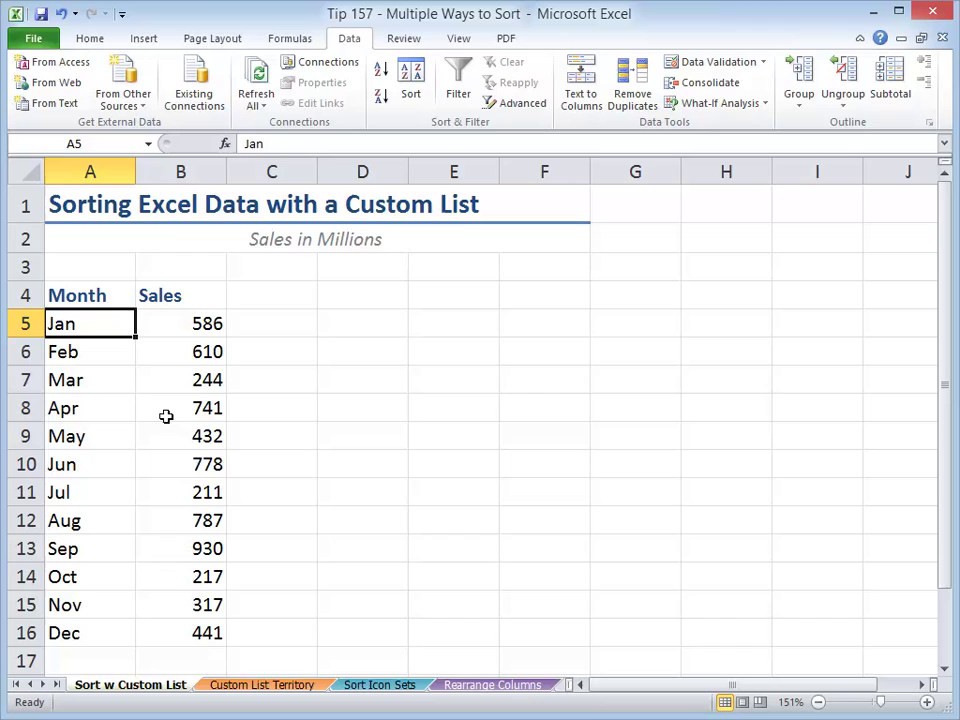
# On the Custom List Territory sheet, select the division names in H2:H5 and spell-check them
pyautogui.click(246, 687)
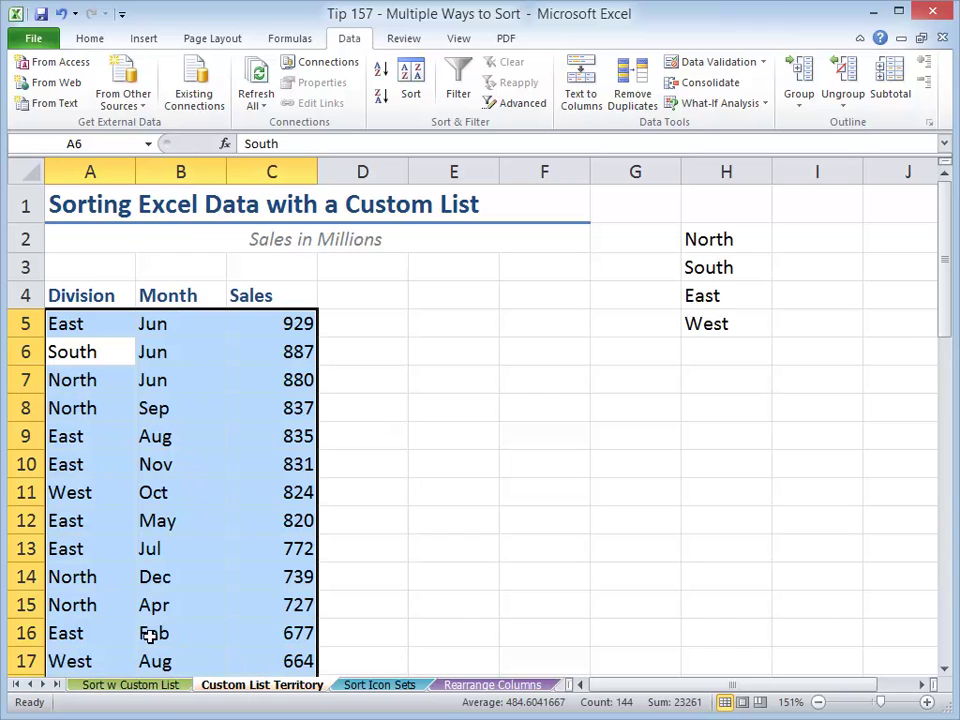
pyautogui.click(186, 349)
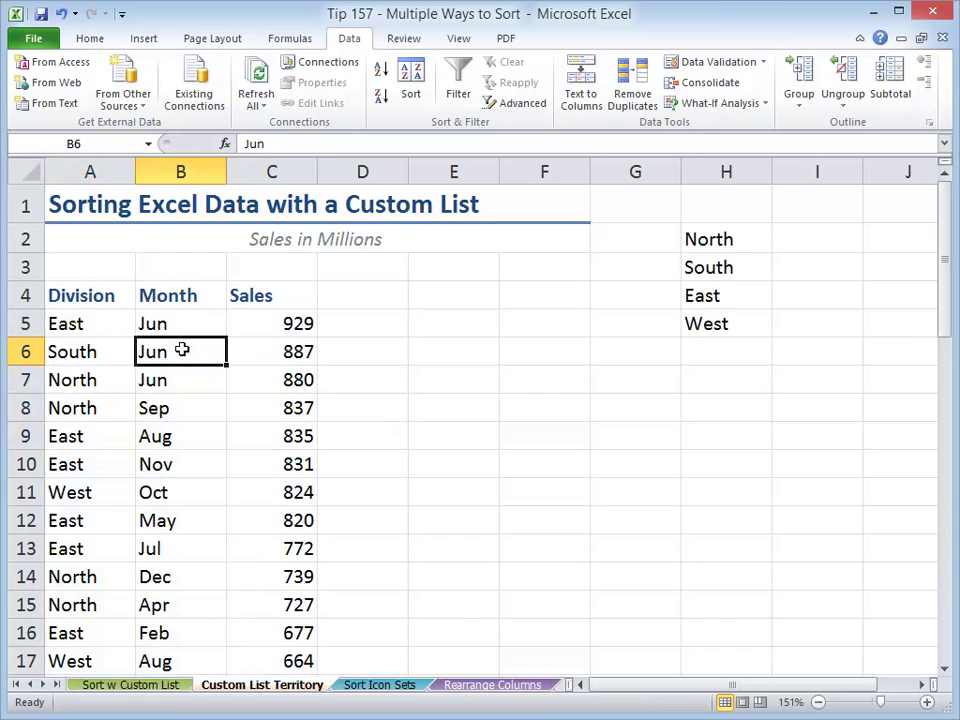
pyautogui.click(85, 323)
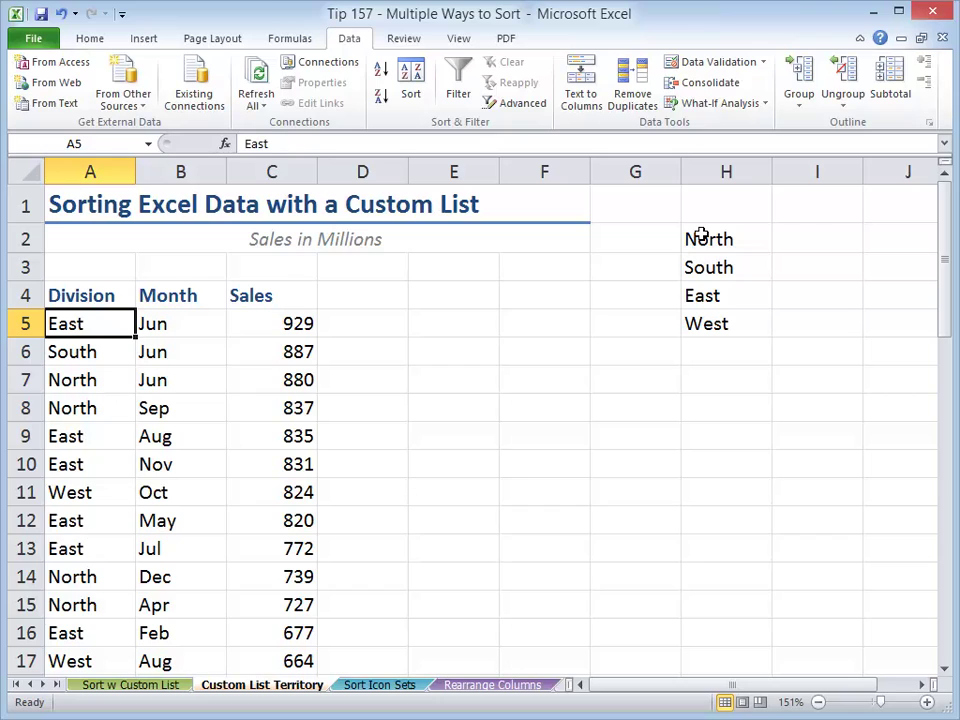
pyautogui.moveTo(701, 235); pyautogui.dragTo(703, 324)
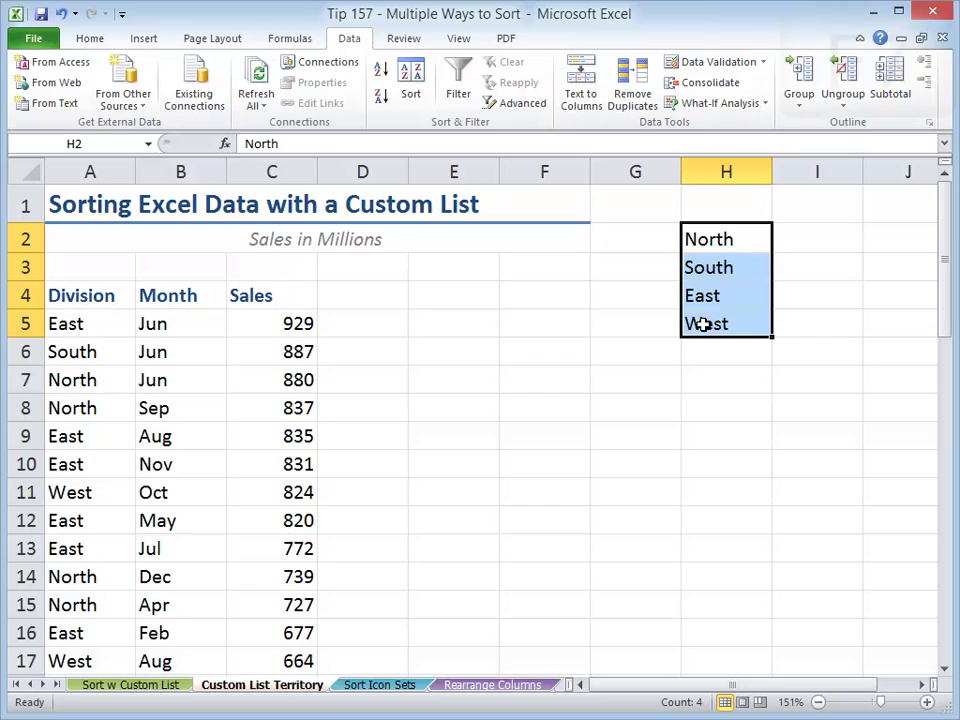
pyautogui.press('F7')
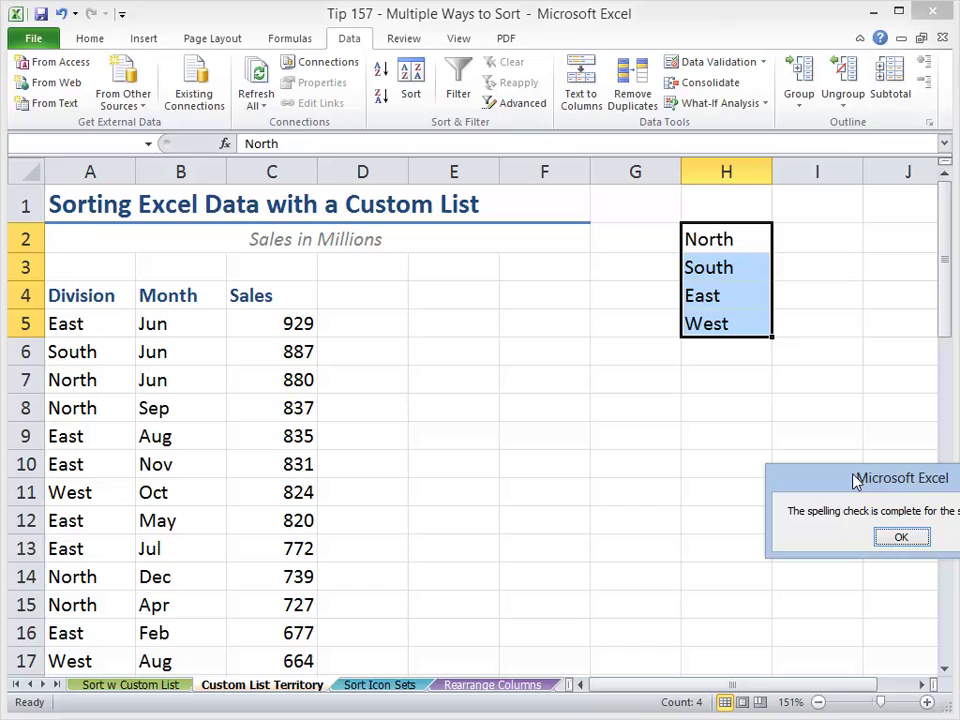
pyautogui.moveTo(780, 466); pyautogui.dragTo(609, 427)
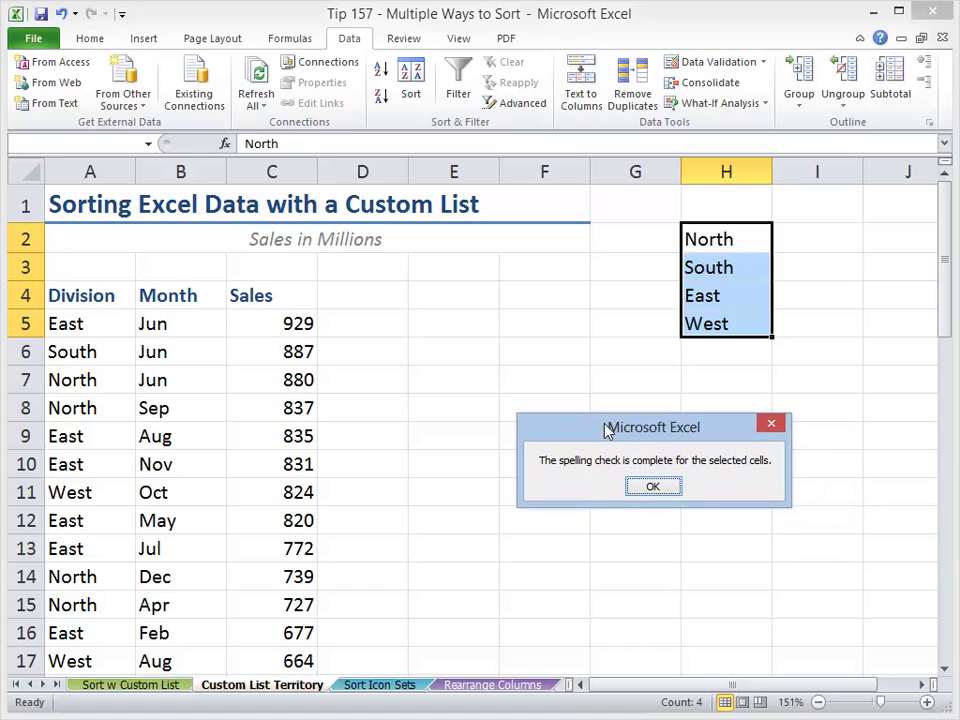
pyautogui.click(652, 488)
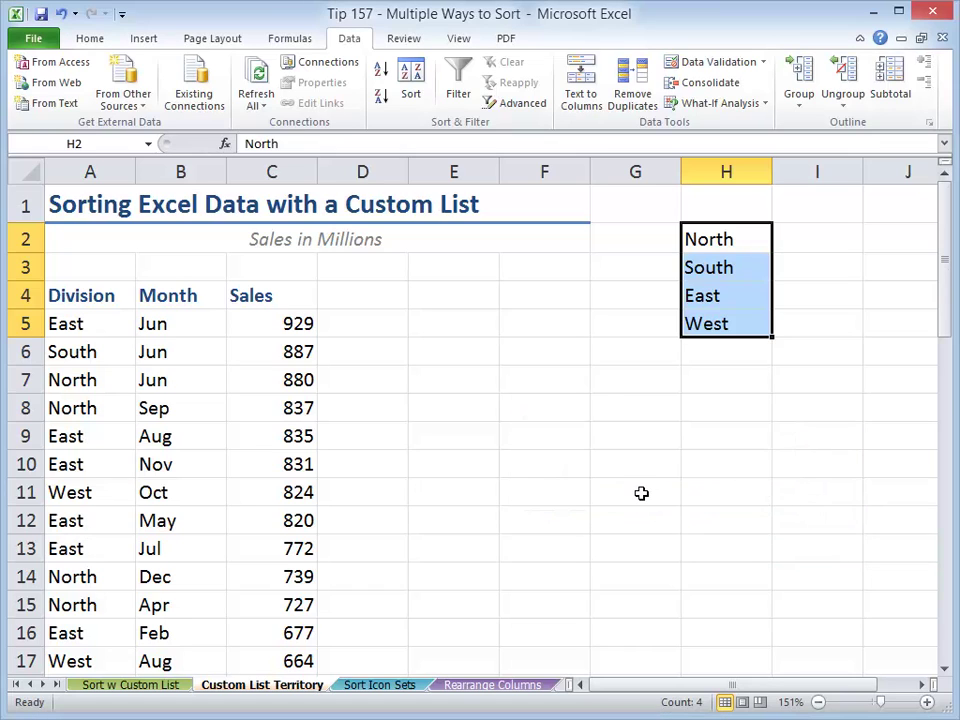
# In the advanced Excel options, import cells H2:H5 as a new custom list North, South, East, West
pyautogui.click(35, 45)
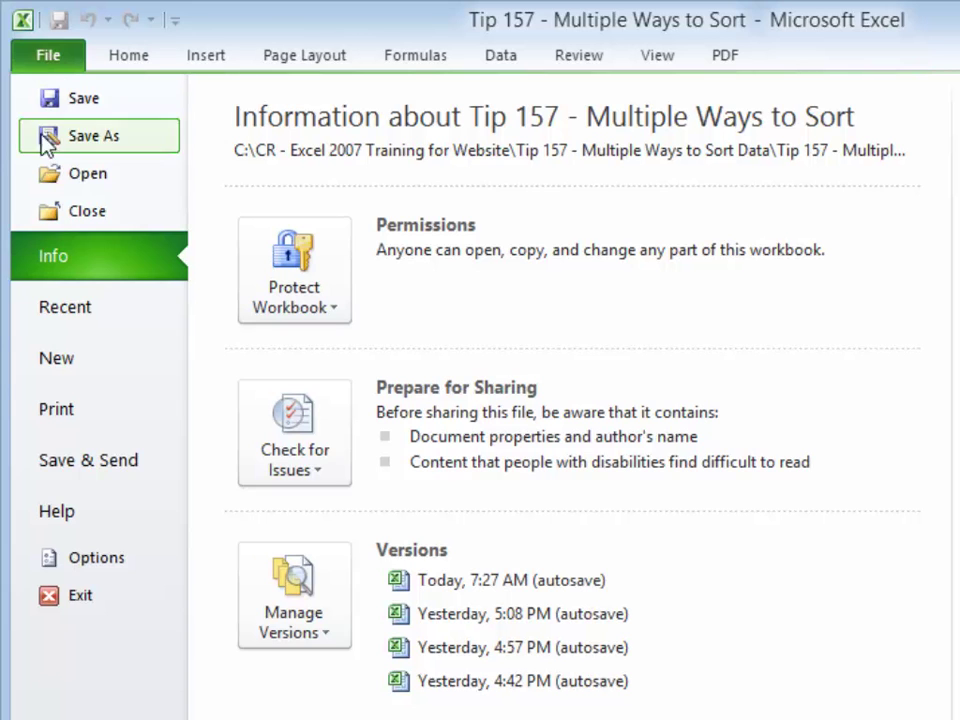
pyautogui.click(117, 563)
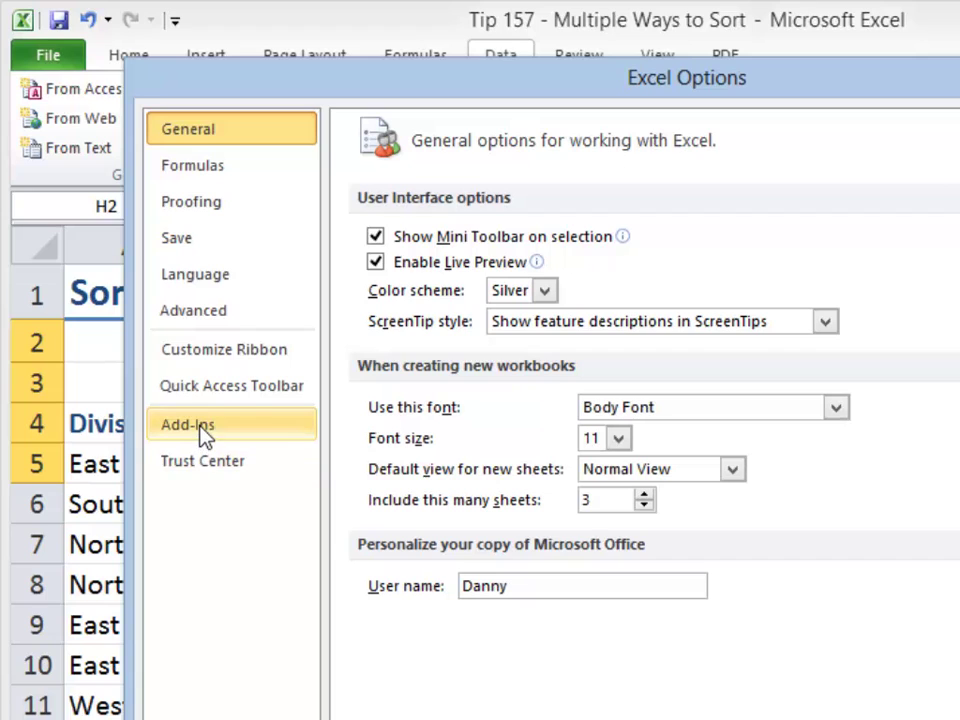
pyautogui.click(210, 312)
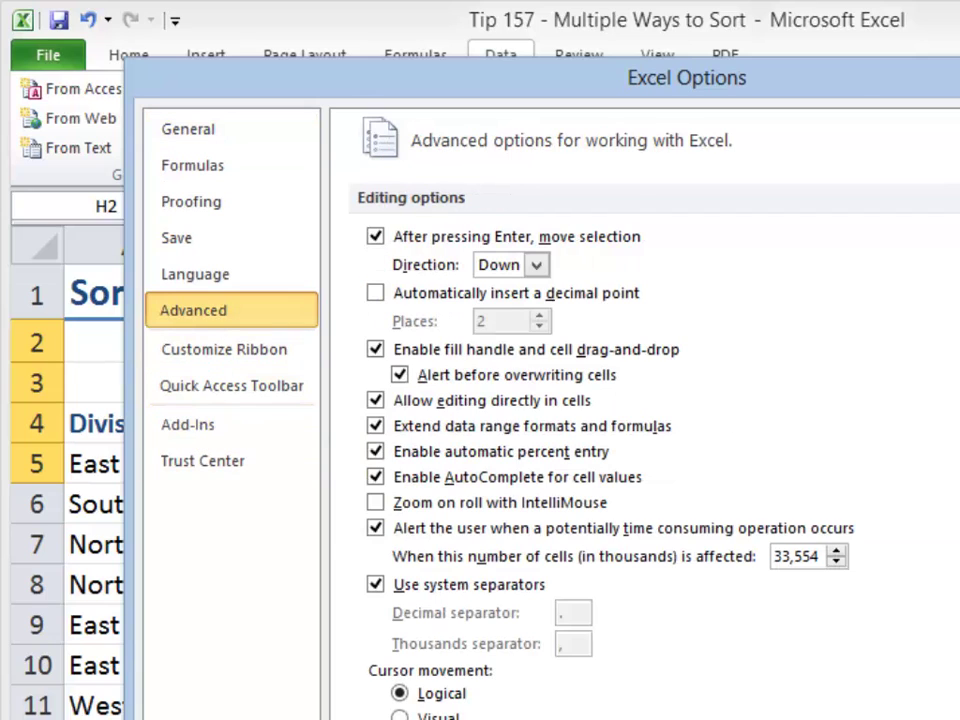
pyautogui.scroll(-10, 640, 450)
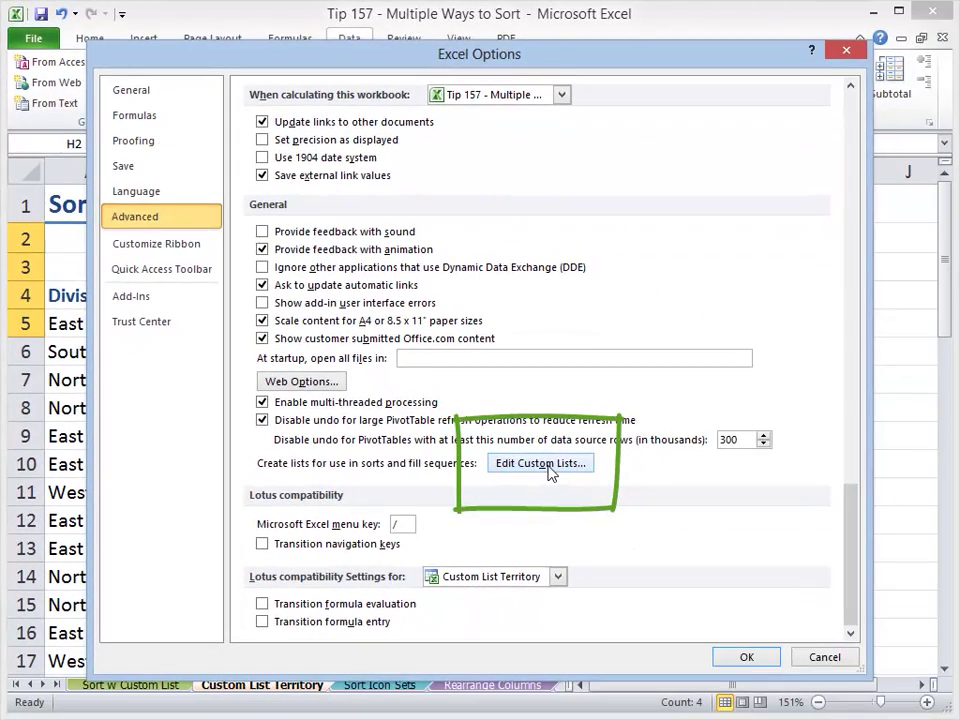
pyautogui.click(545, 464)
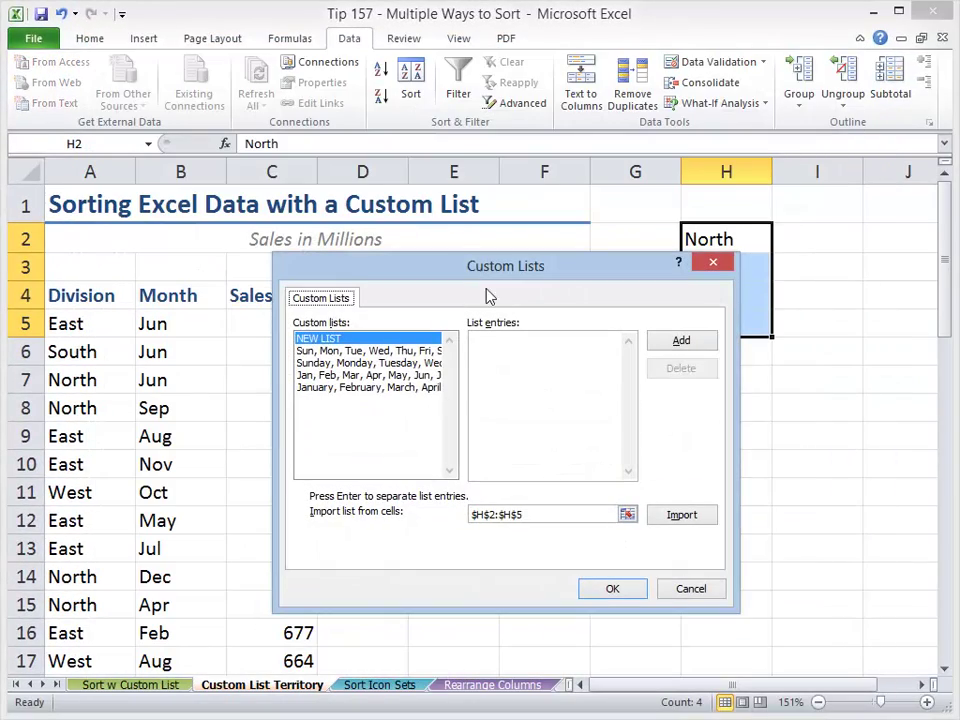
pyautogui.moveTo(444, 266); pyautogui.dragTo(296, 278)
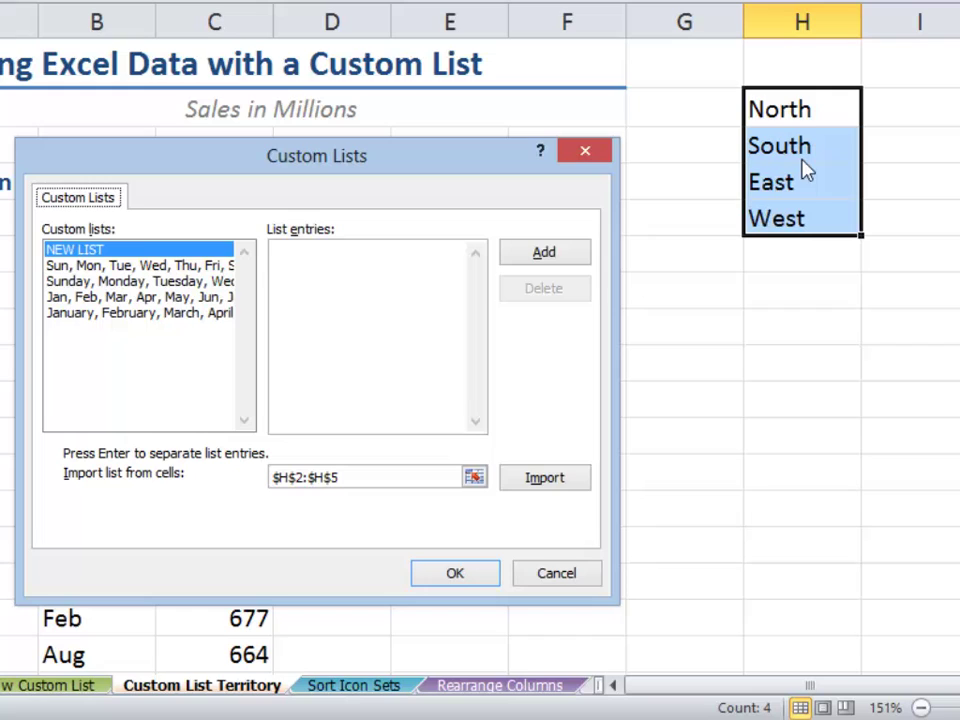
pyautogui.click(549, 484)
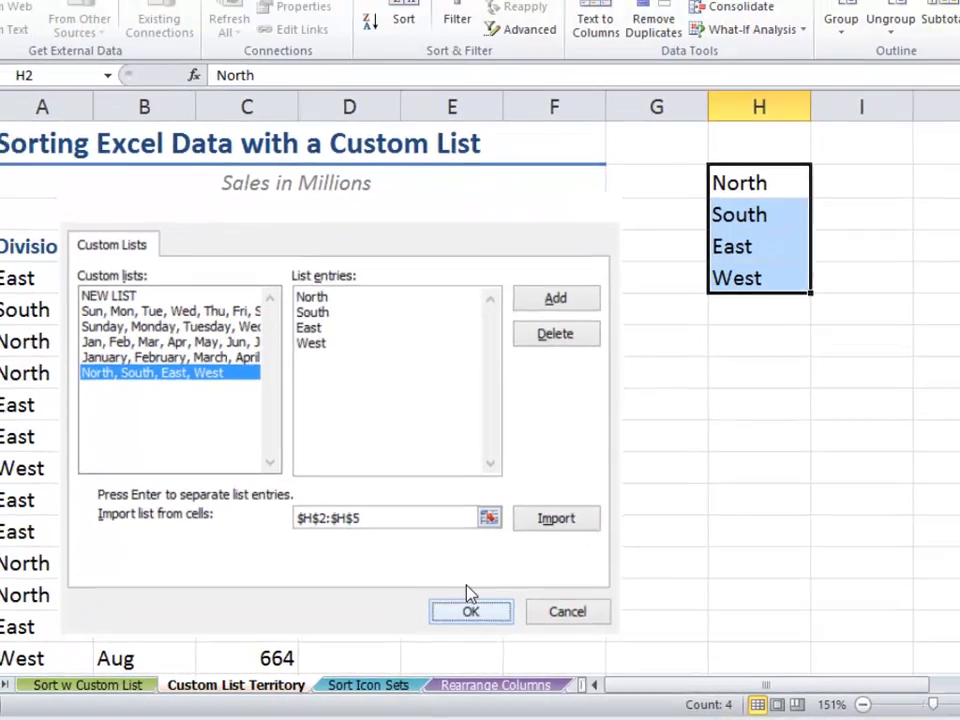
pyautogui.click(468, 575)
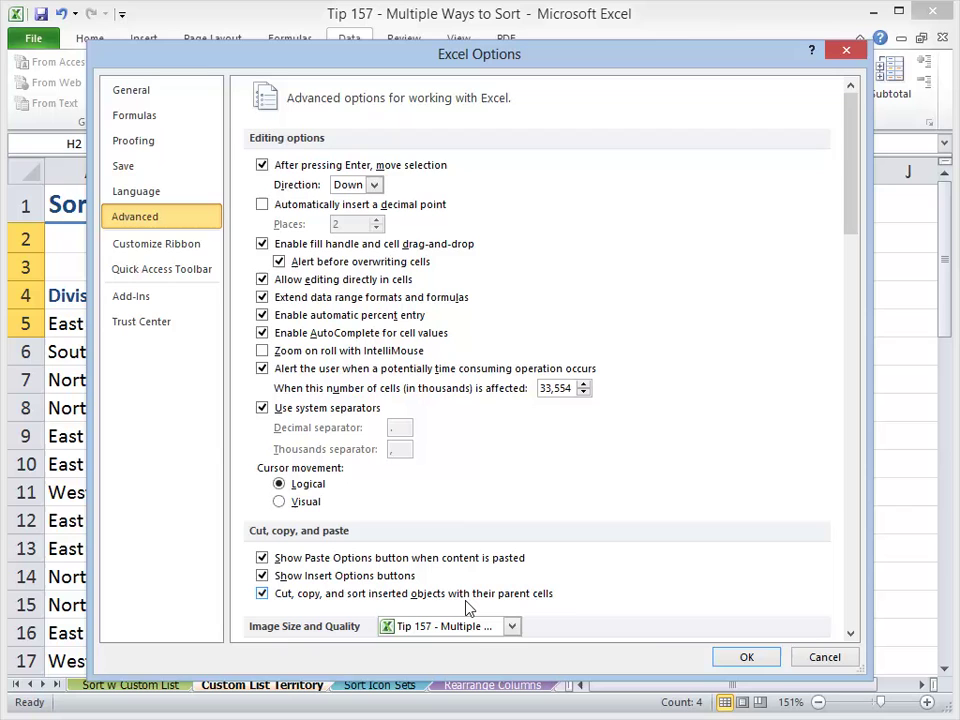
pyautogui.click(745, 657)
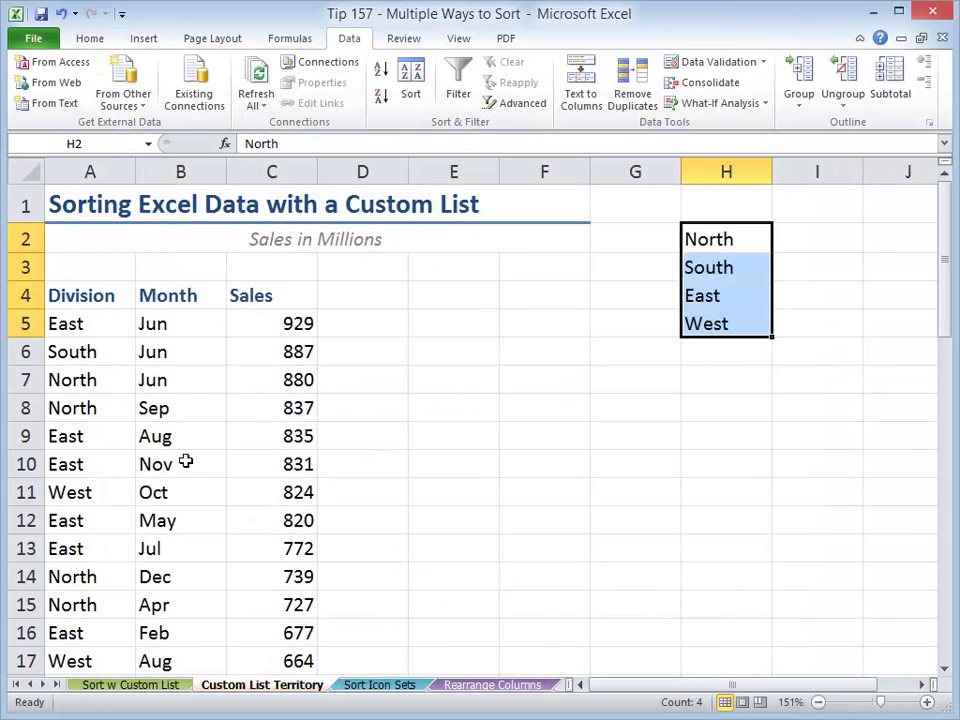
# Set up a custom sort of the sales table by Division, ordered by the North, South, East, West custom list
pyautogui.click(147, 380)
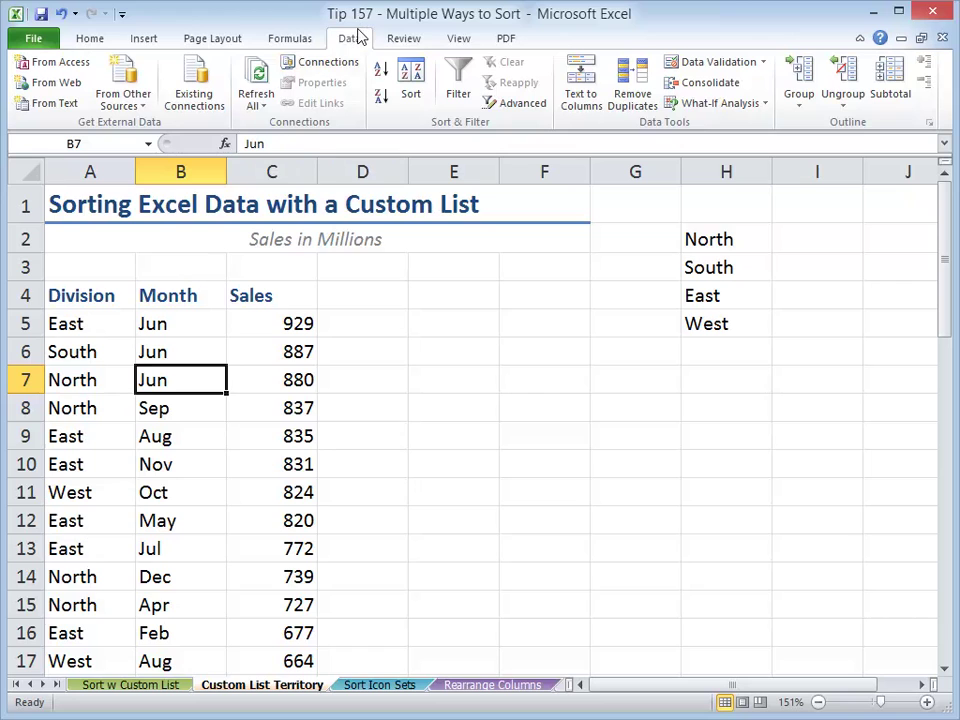
pyautogui.click(413, 82)
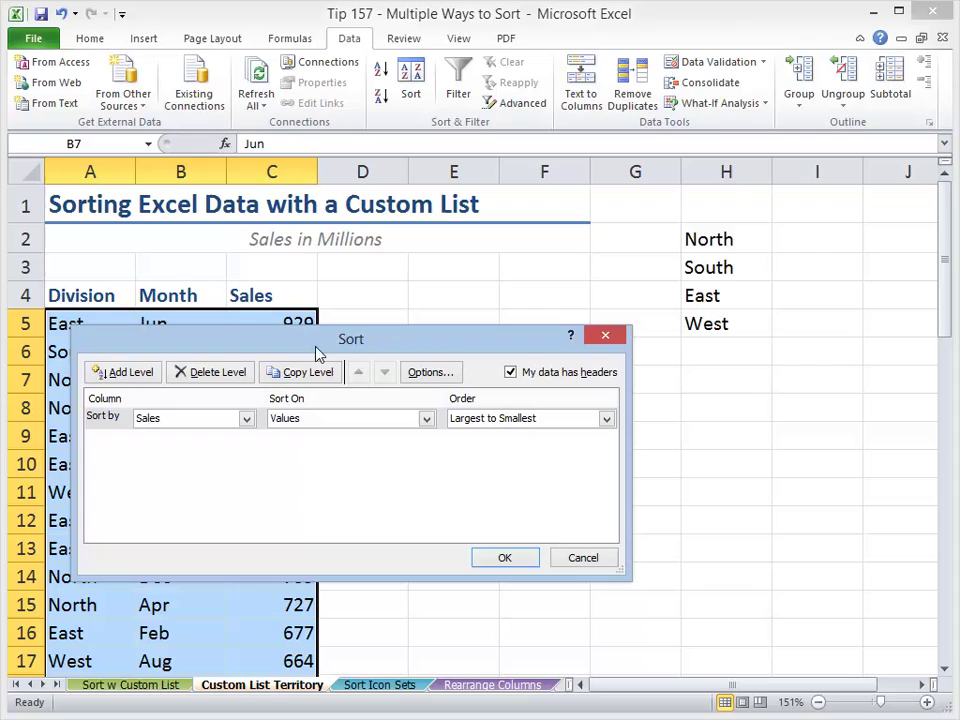
pyautogui.moveTo(311, 345); pyautogui.dragTo(531, 366)
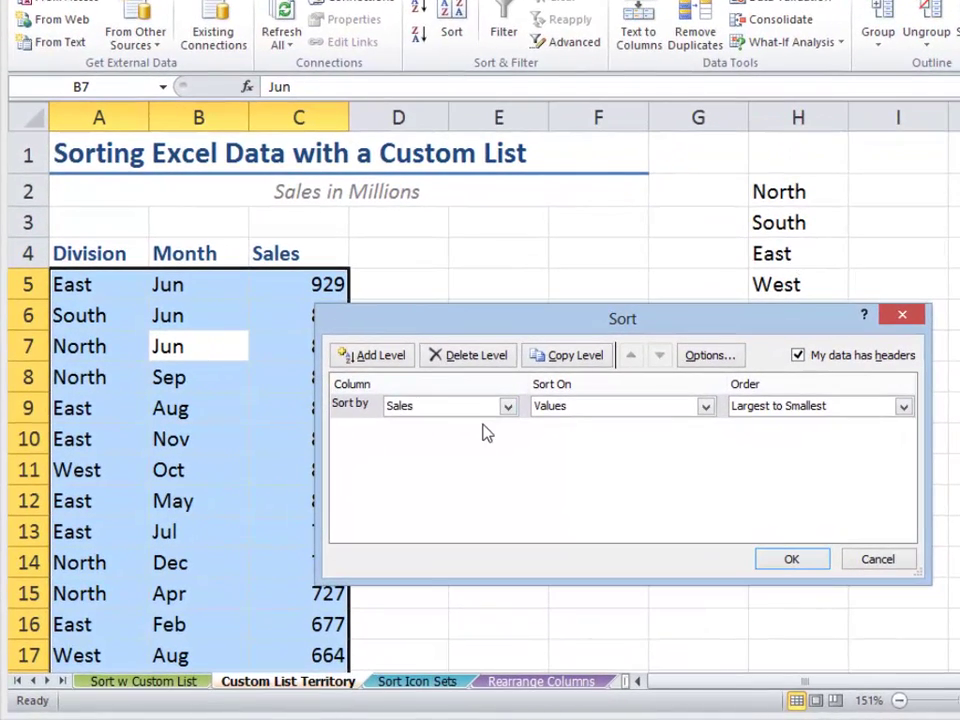
pyautogui.click(508, 409)
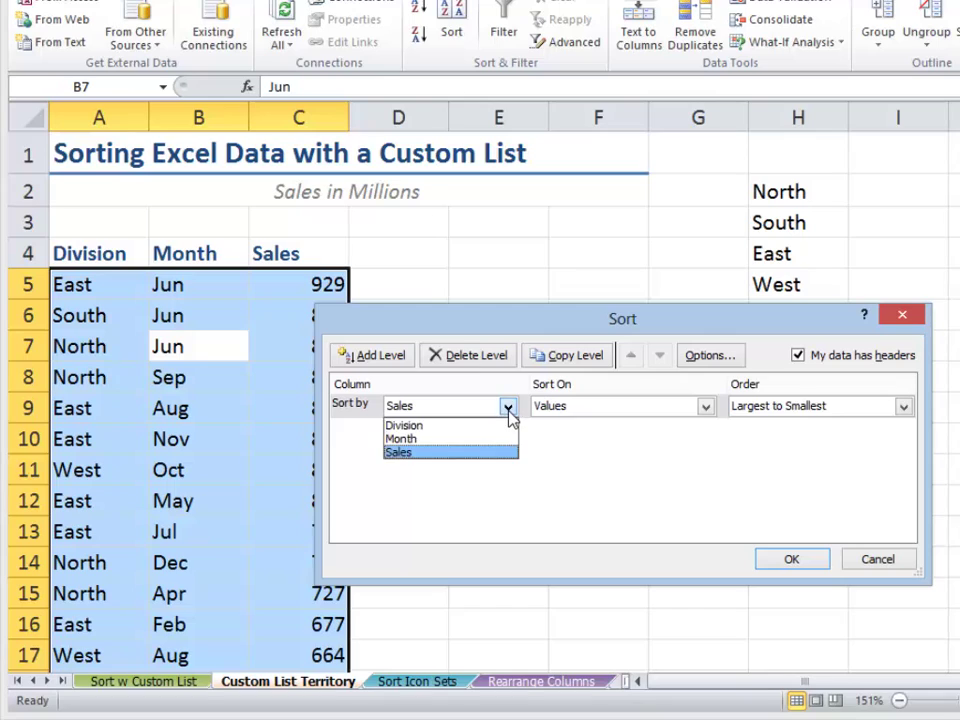
pyautogui.click(483, 428)
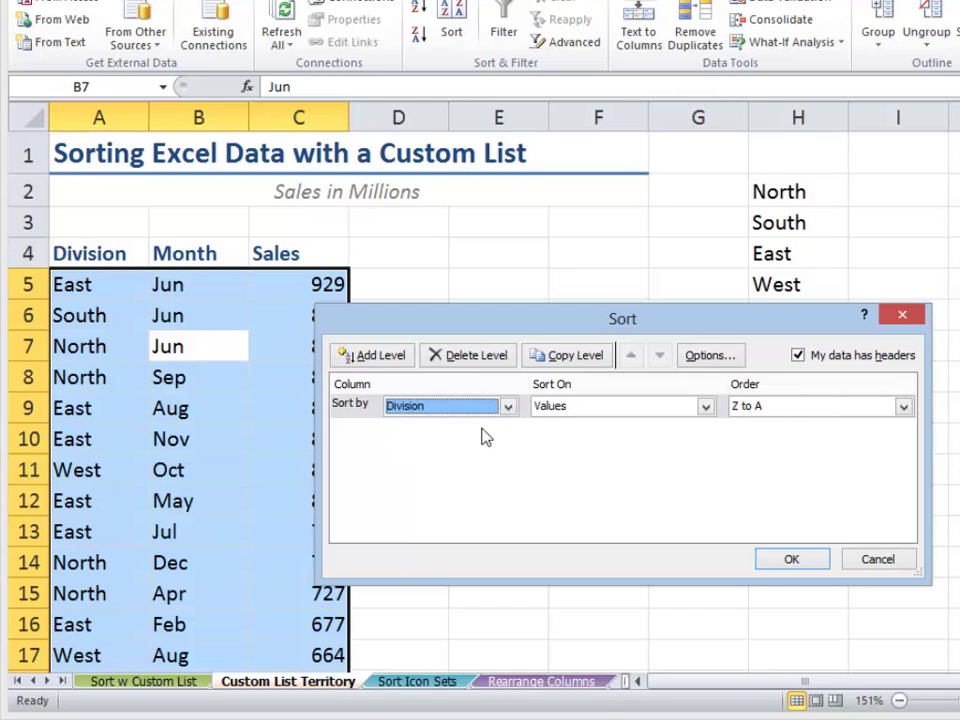
pyautogui.click(903, 406)
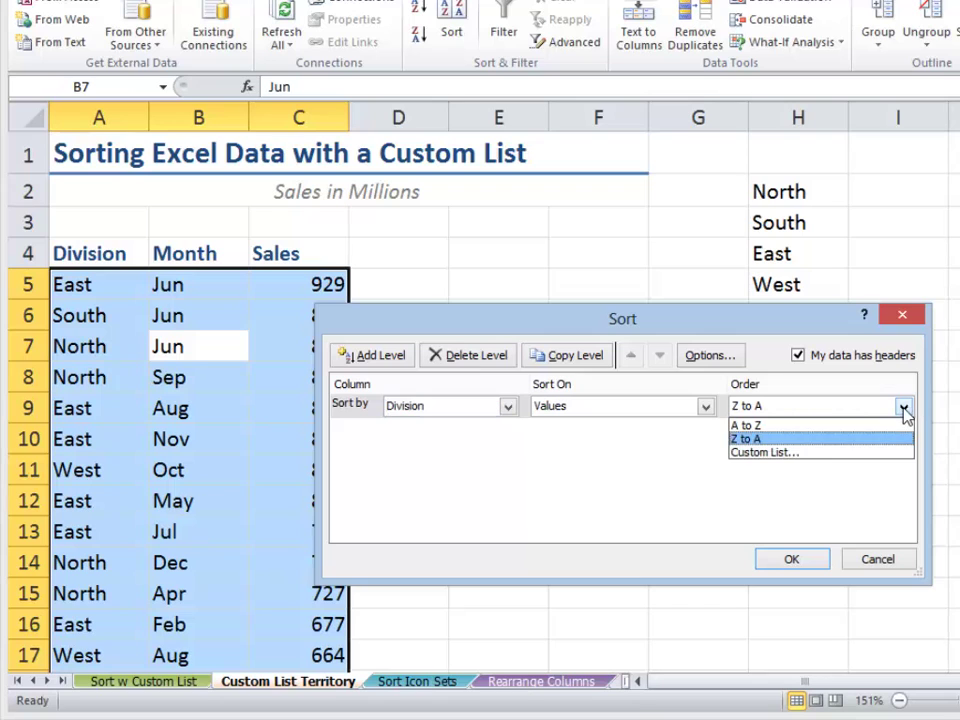
pyautogui.click(850, 456)
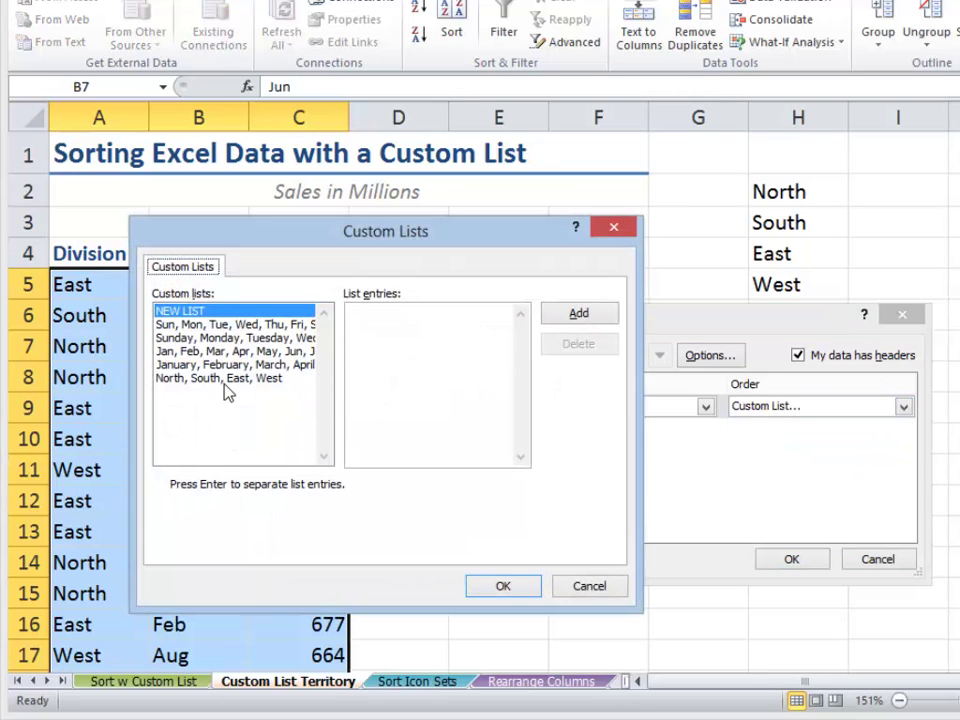
pyautogui.click(228, 379)
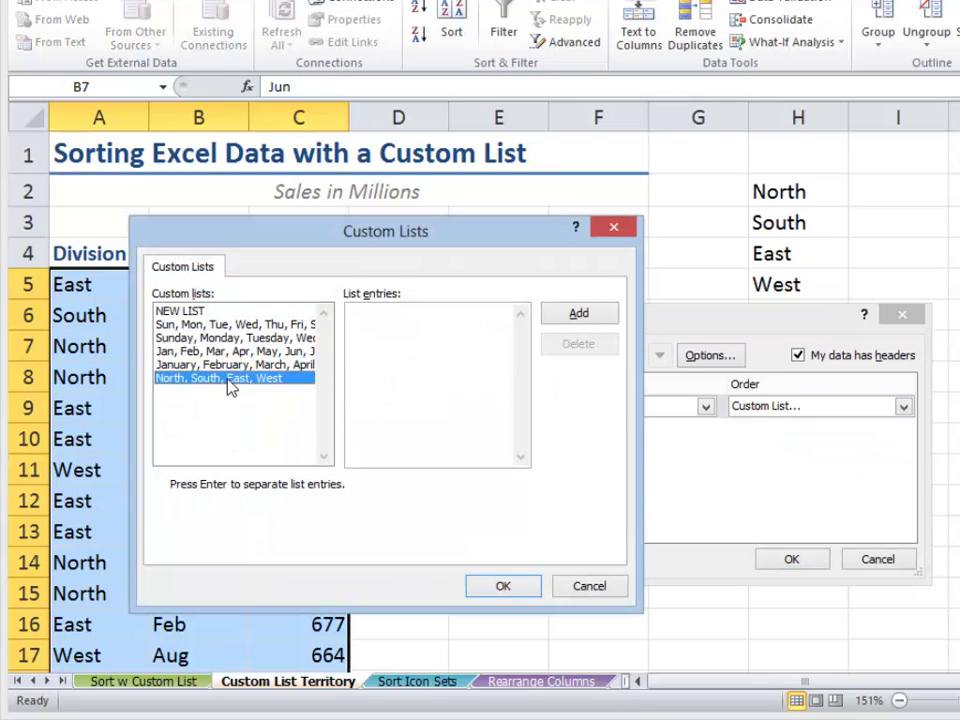
pyautogui.click(504, 586)
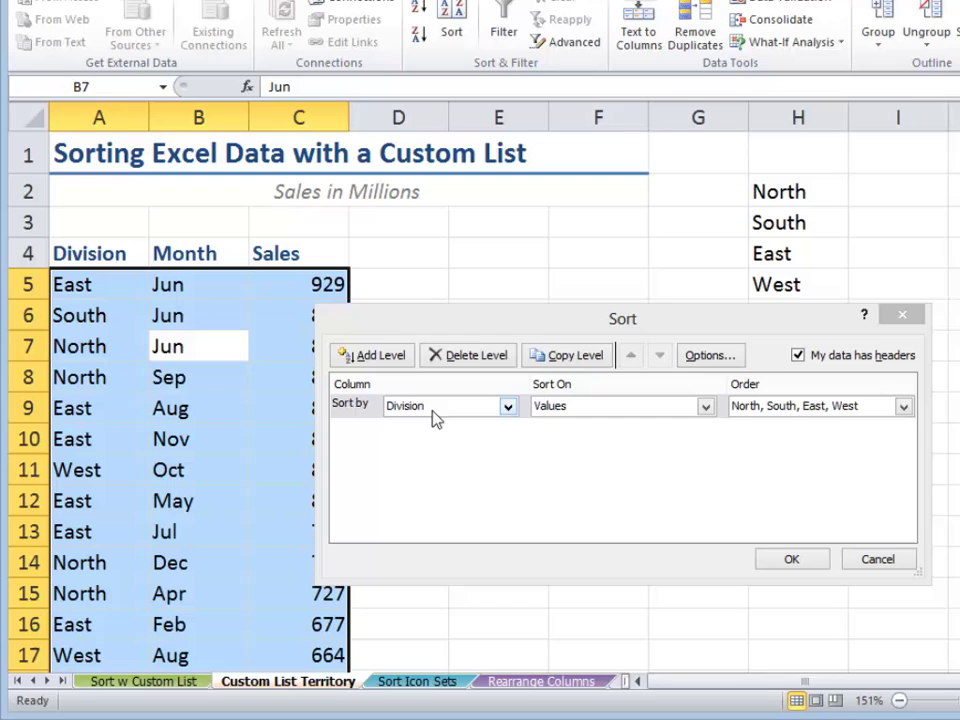
# Add a second sort level by Month, ordered by the Jan, Feb, Mar custom list, and apply the sort
pyautogui.click(380, 356)
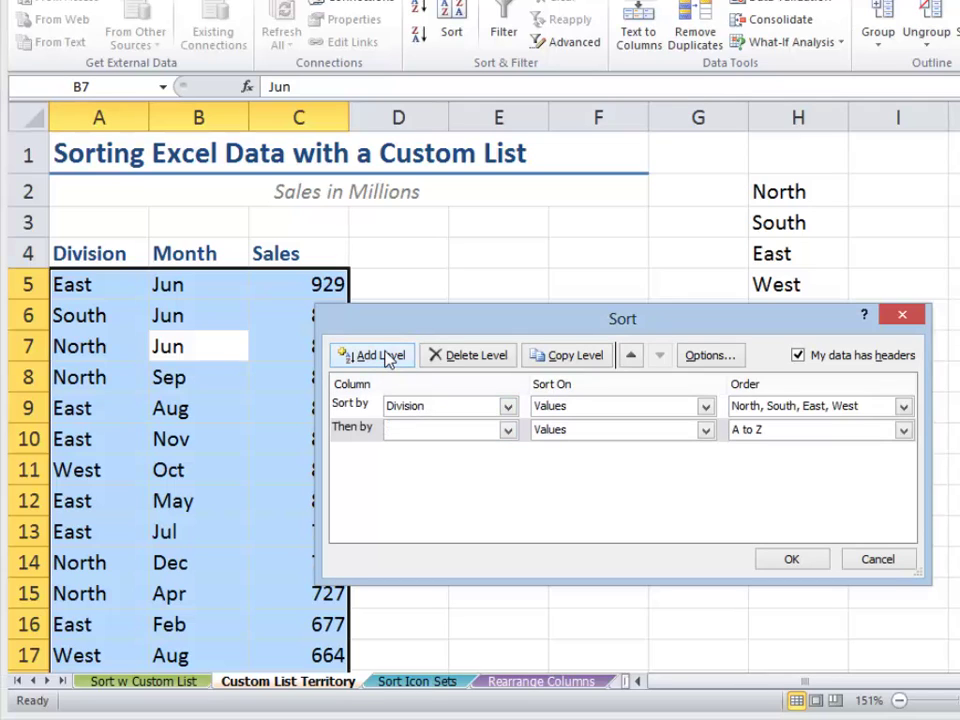
pyautogui.click(508, 430)
pyautogui.click(471, 469)
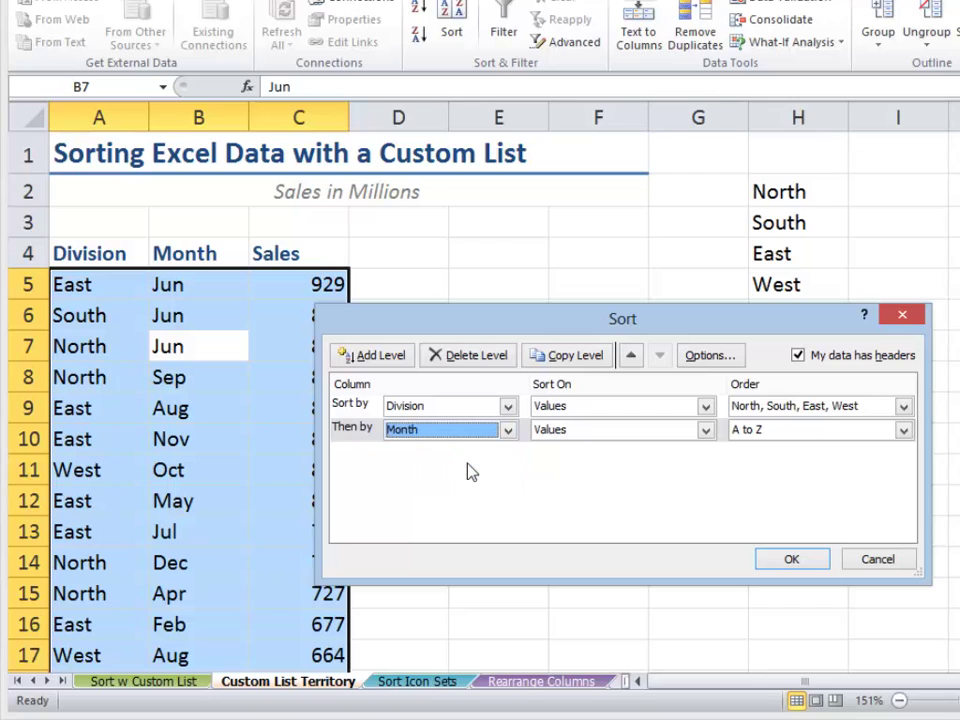
pyautogui.click(904, 431)
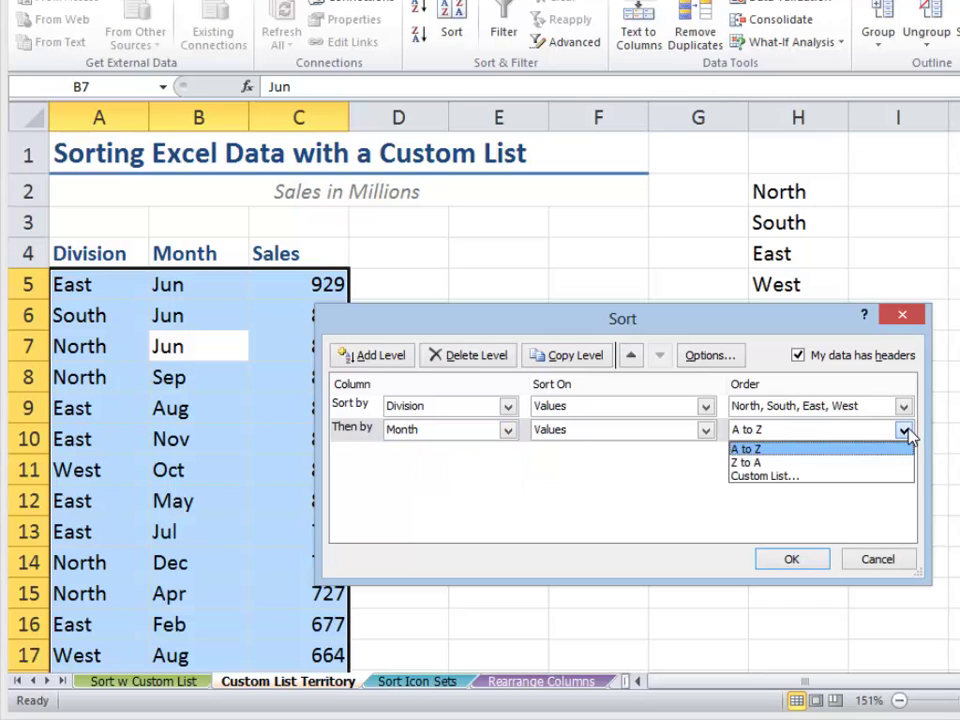
pyautogui.click(838, 477)
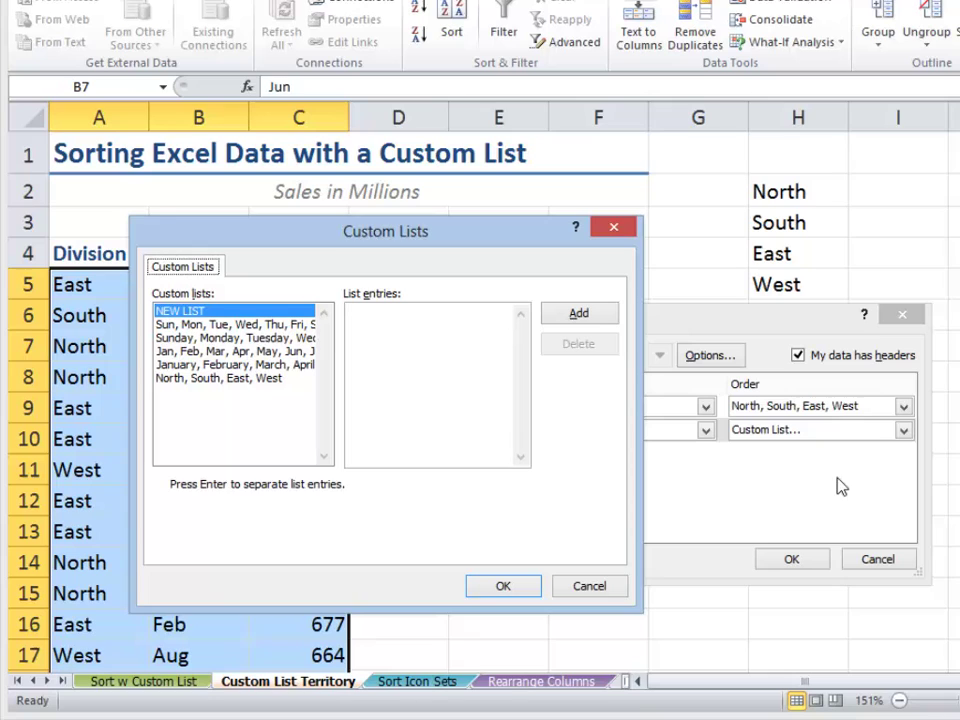
pyautogui.click(199, 352)
pyautogui.click(500, 590)
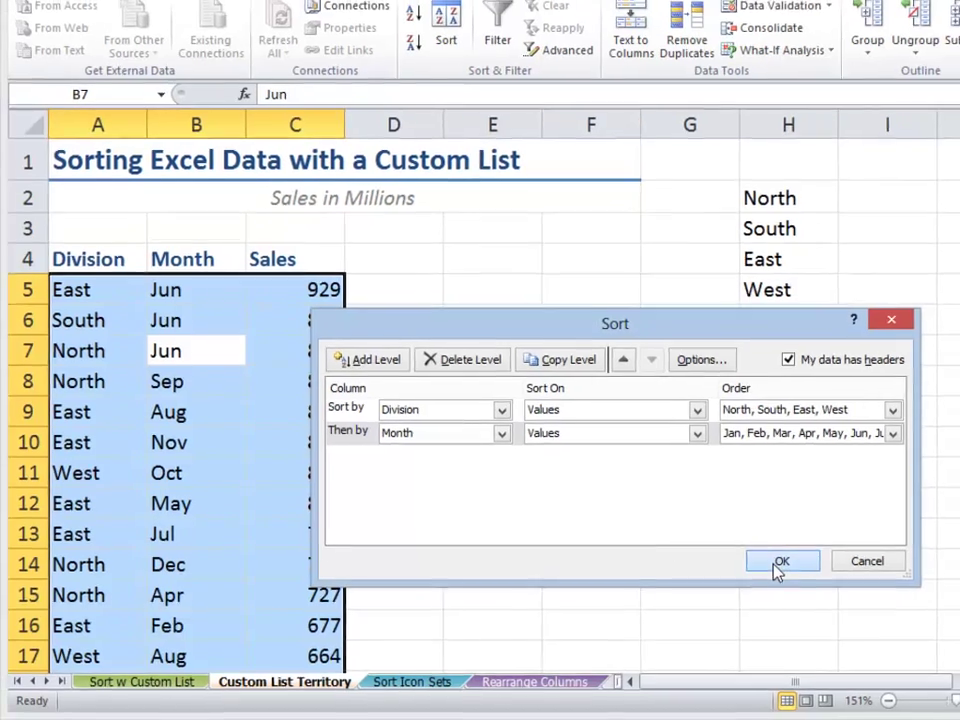
pyautogui.click(780, 566)
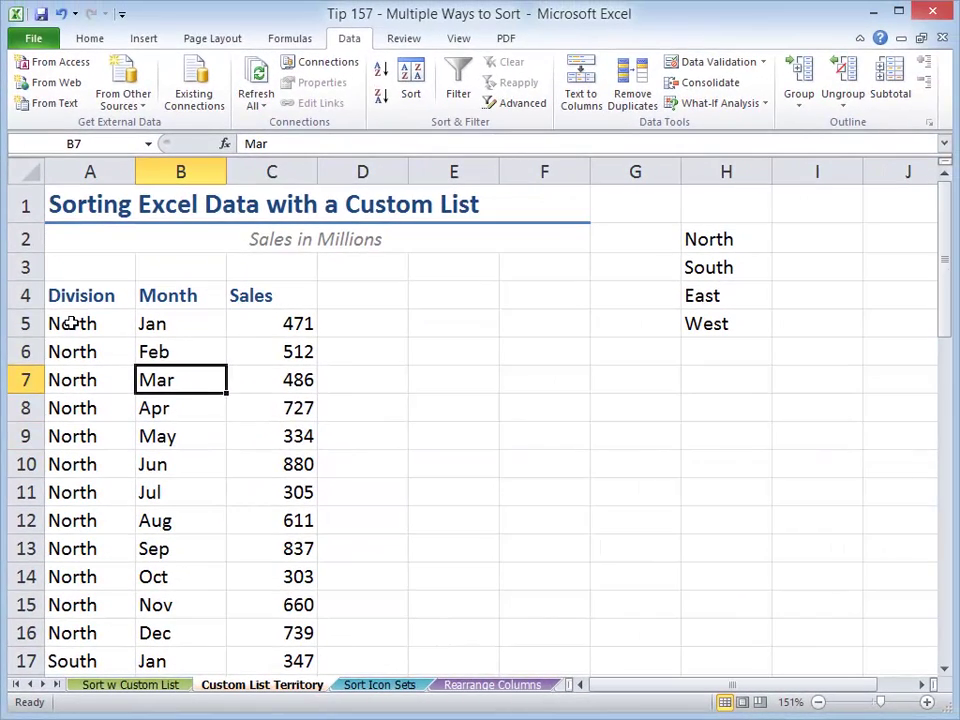
# Look through the sorted table from A5 down to check the division and month order, and return to the sheet's beginning
pyautogui.click(78, 289)
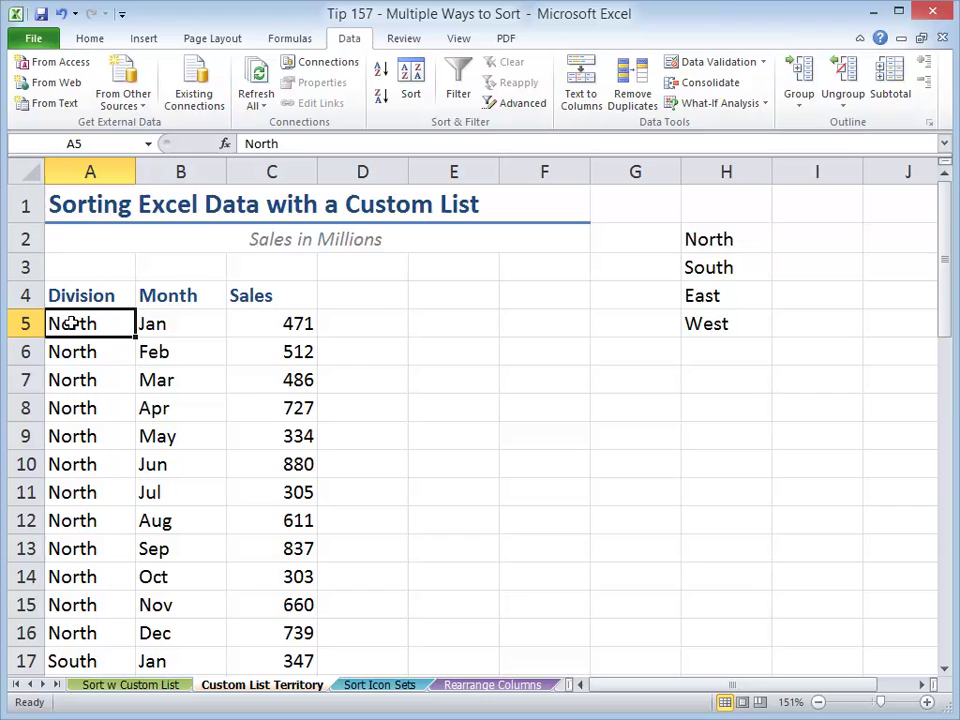
pyautogui.press('pagedown')
pyautogui.press('pagedown')
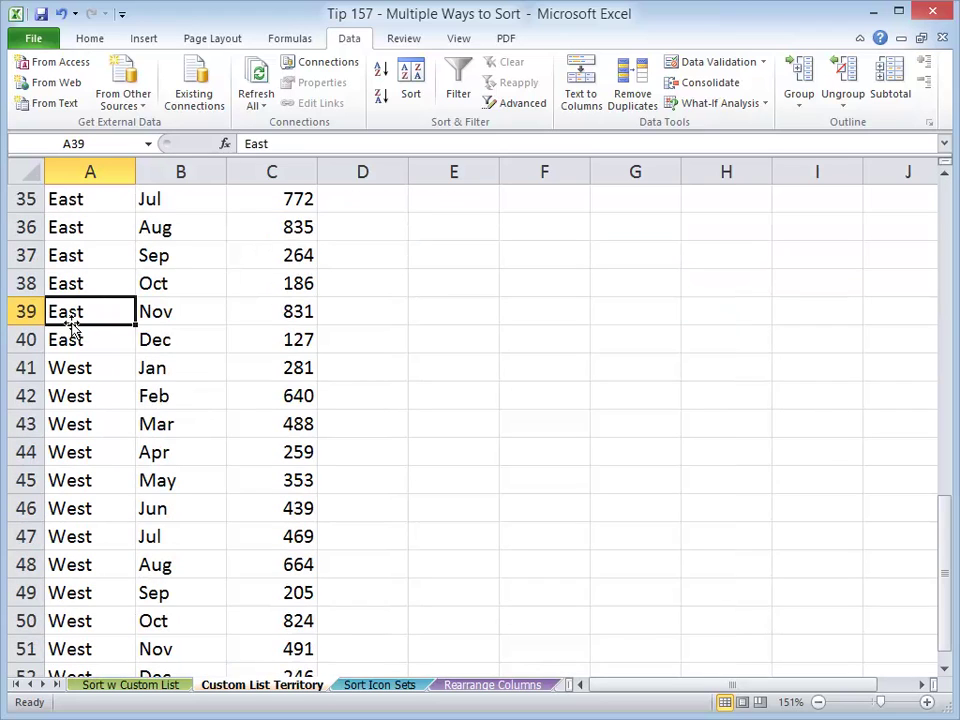
pyautogui.press('pageup')
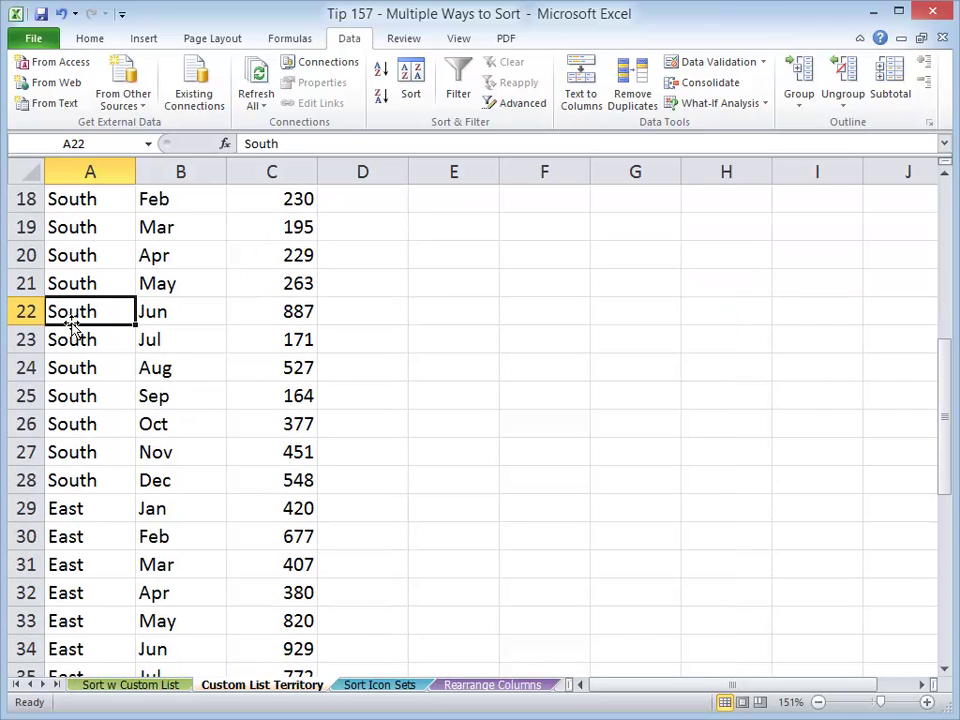
pyautogui.hotkey('ctrl', 'Home')
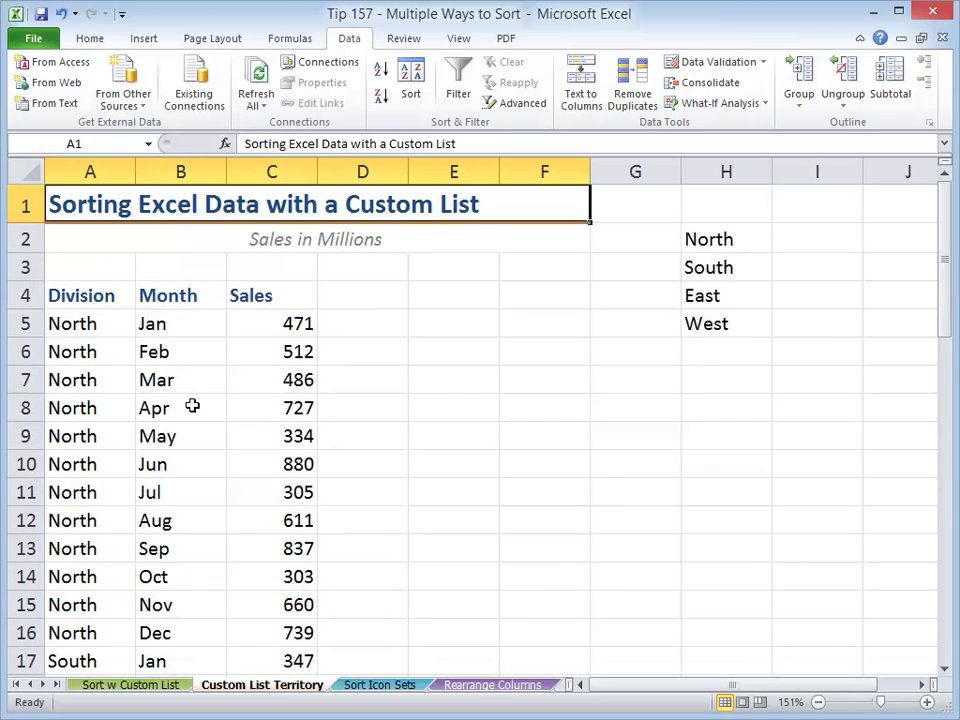
# Switch to the Sort Icon Sets sheet and go to cell A1
pyautogui.click(379, 685)
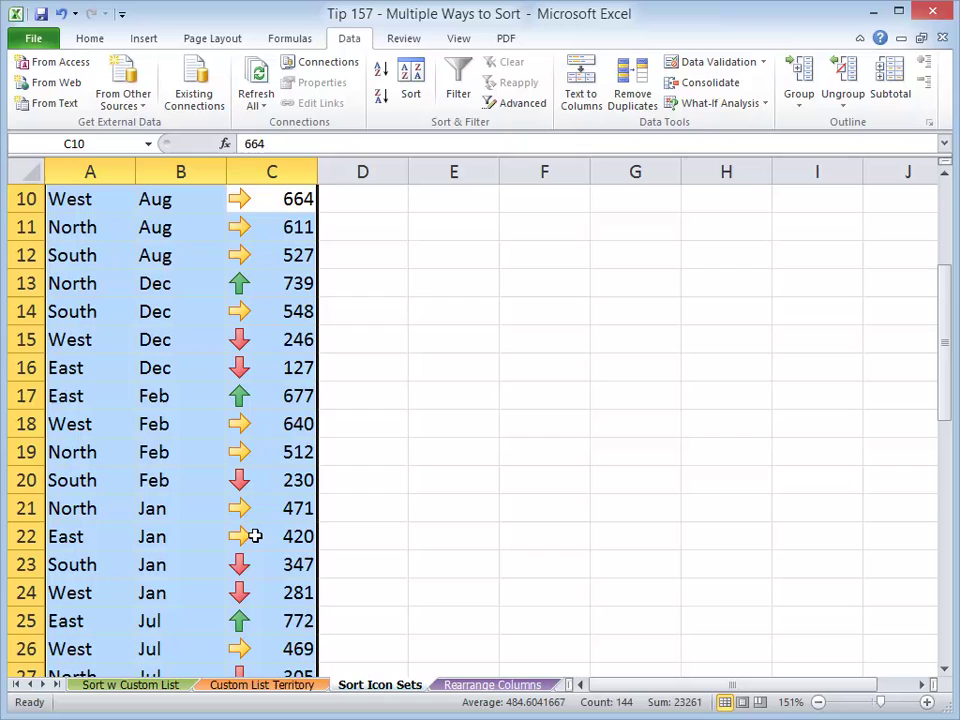
pyautogui.click(77, 246)
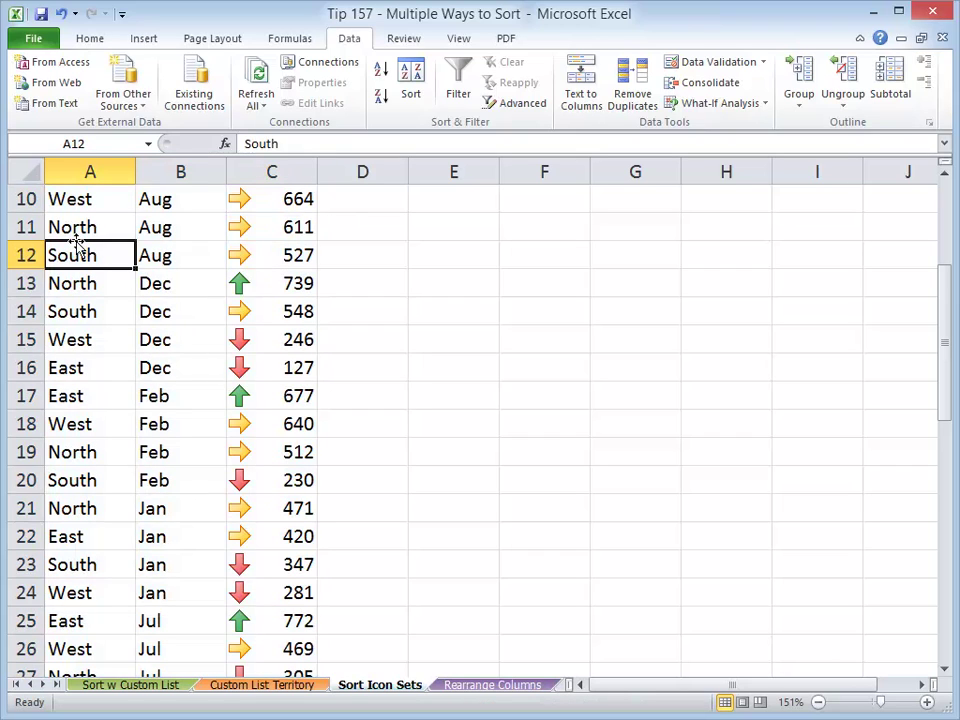
pyautogui.hotkey('ctrl', 'Home')
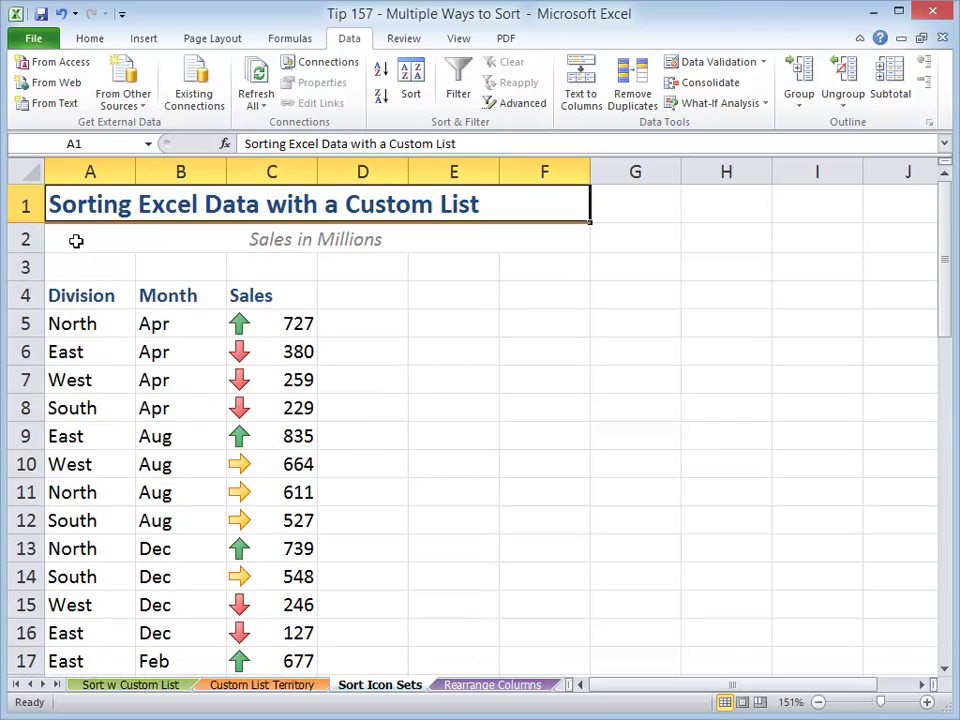
# Select the sales values in C5:C52, examine the available conditional formatting icon sets without applying one, and return to A1
pyautogui.click(89, 38)
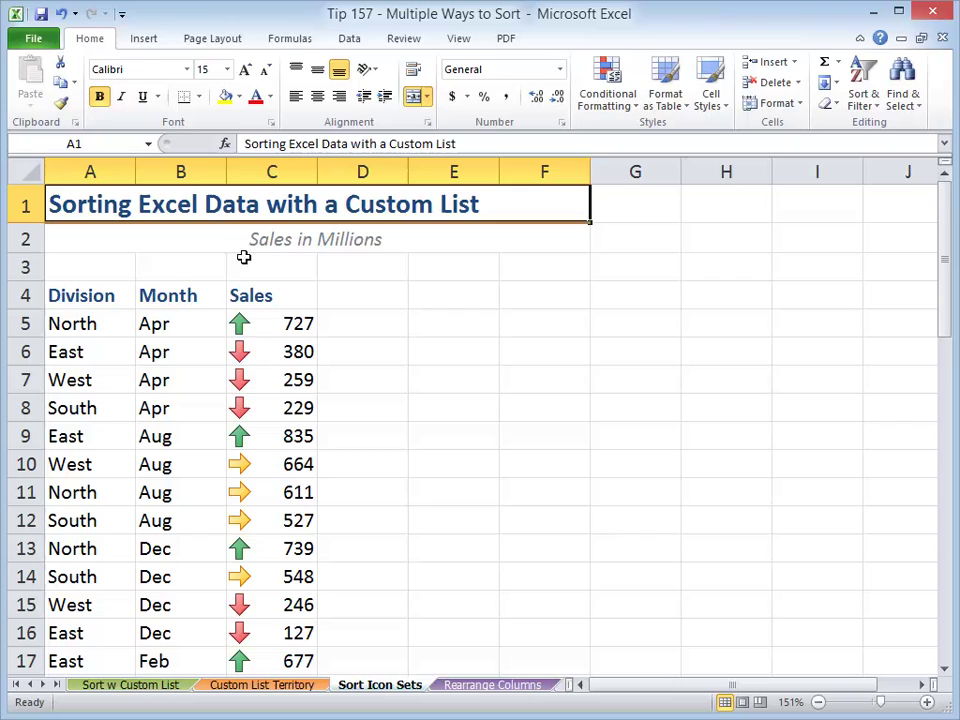
pyautogui.click(250, 326)
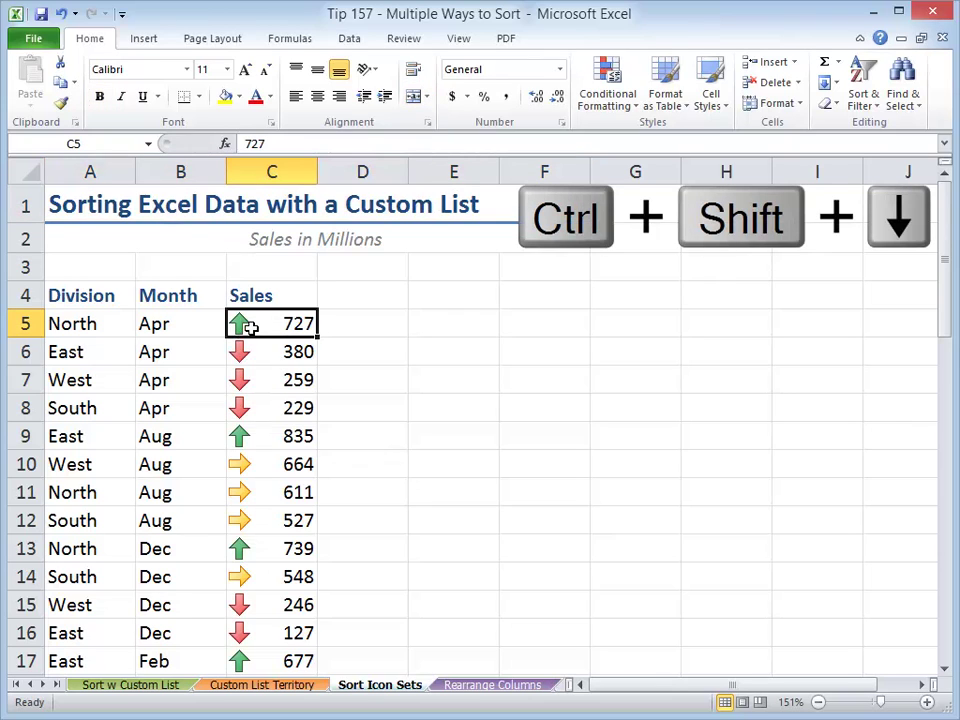
pyautogui.hotkey('ctrl', 'shift', 'Down')
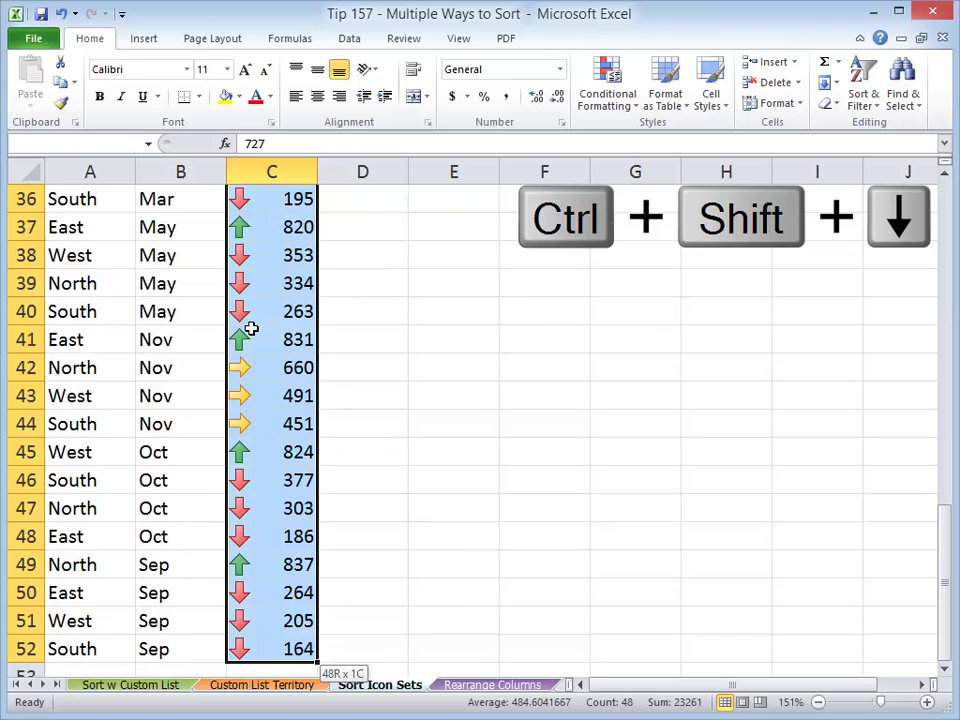
pyautogui.click(632, 106)
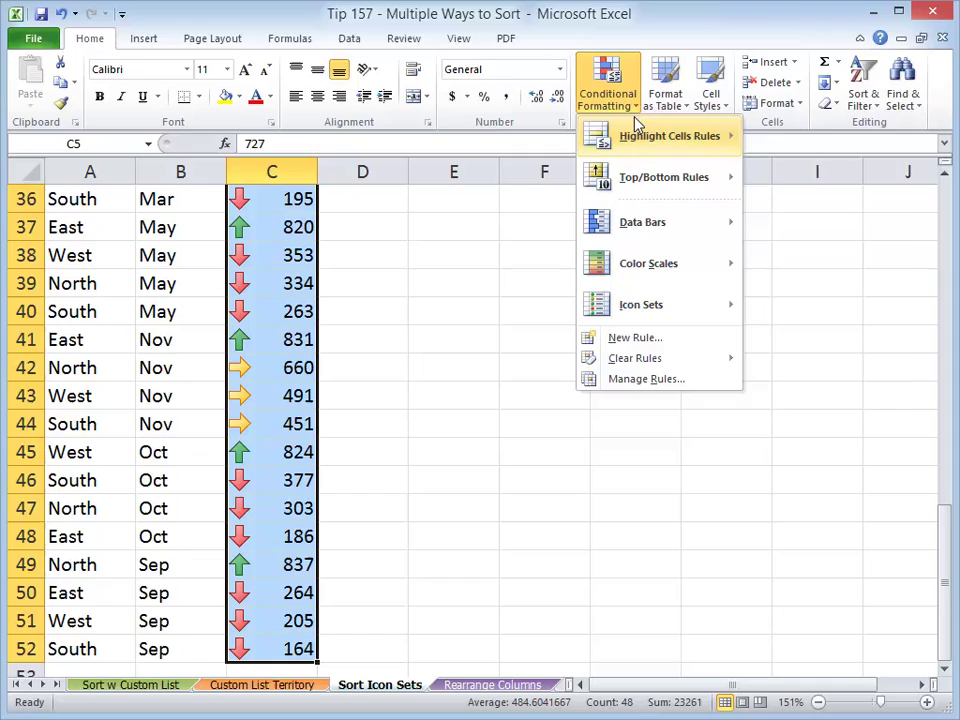
pyautogui.moveTo(645, 305)
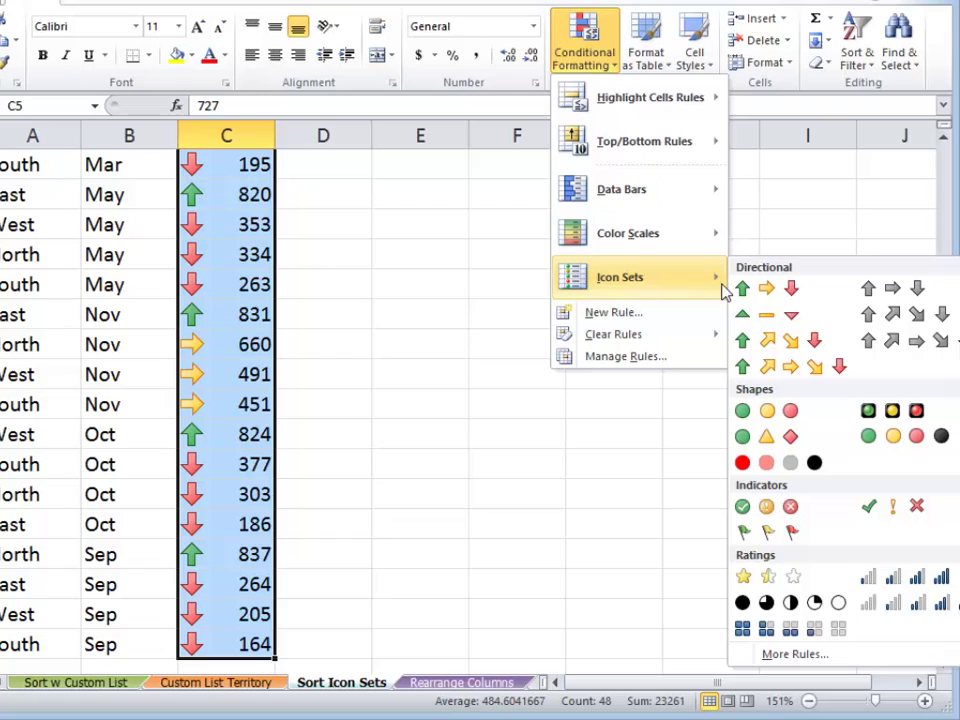
pyautogui.click(70, 232)
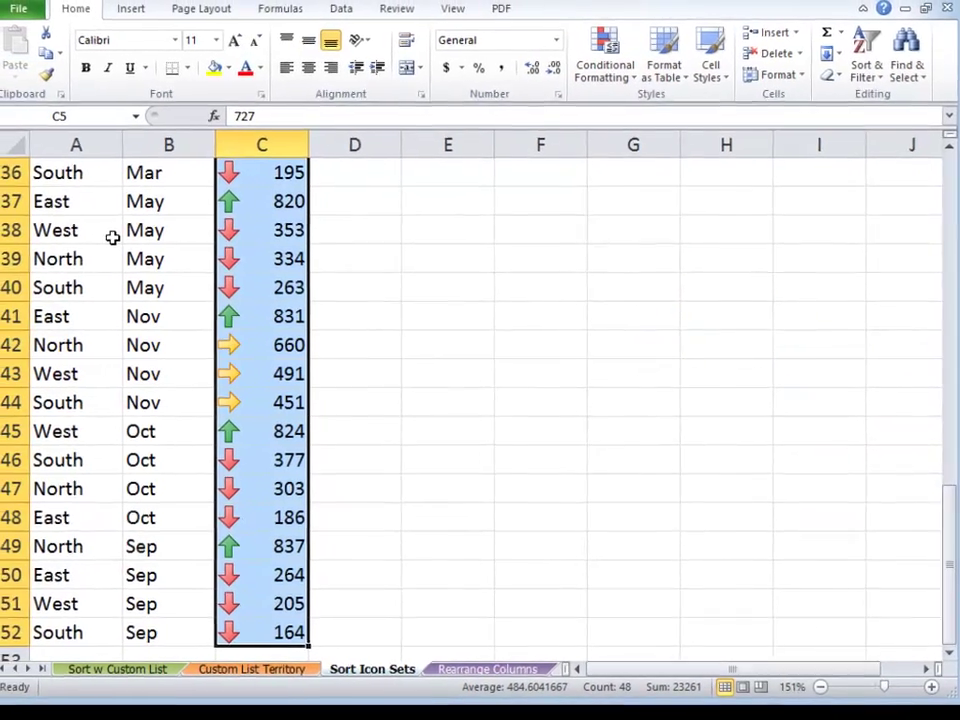
pyautogui.hotkey('ctrl', 'Home')
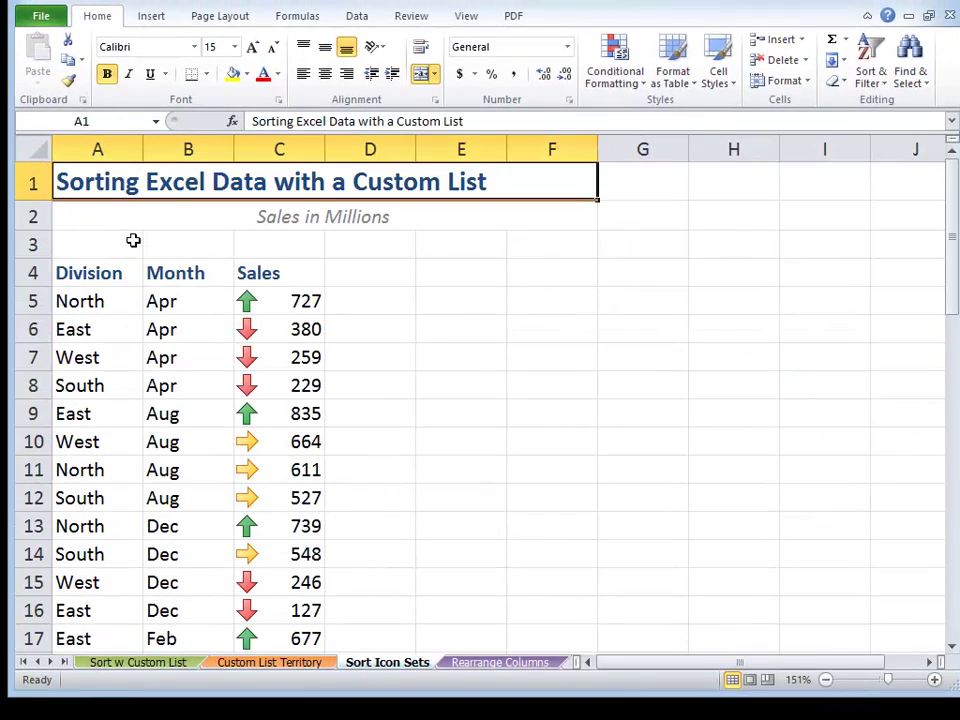
# Set up a custom sort of the table by the Sales column's cell icon, with the green up arrow on top
pyautogui.click(159, 345)
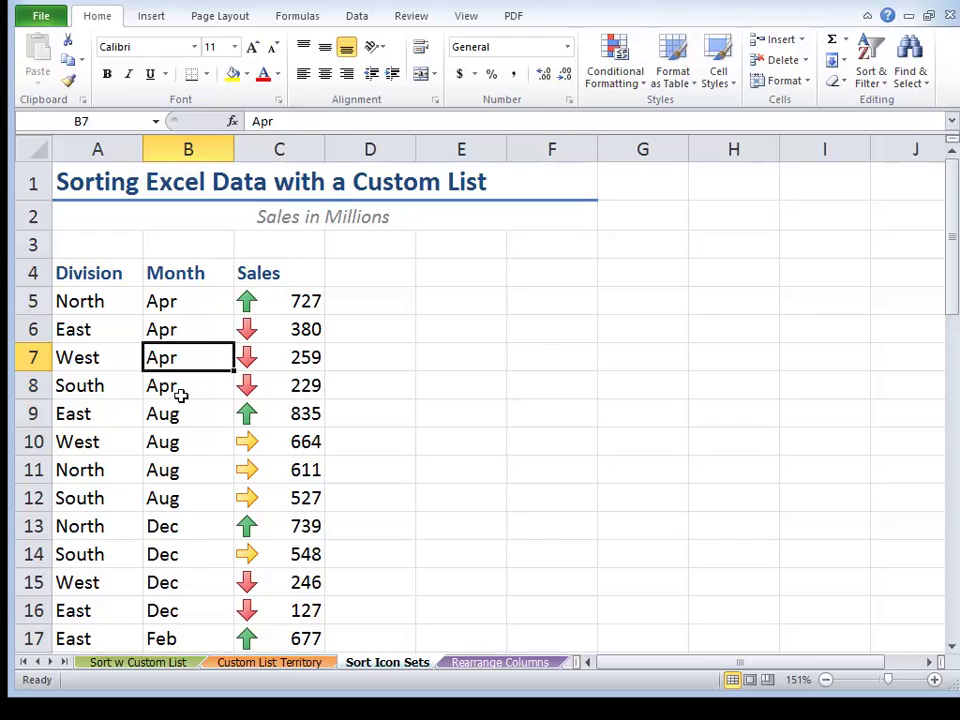
pyautogui.click(358, 17)
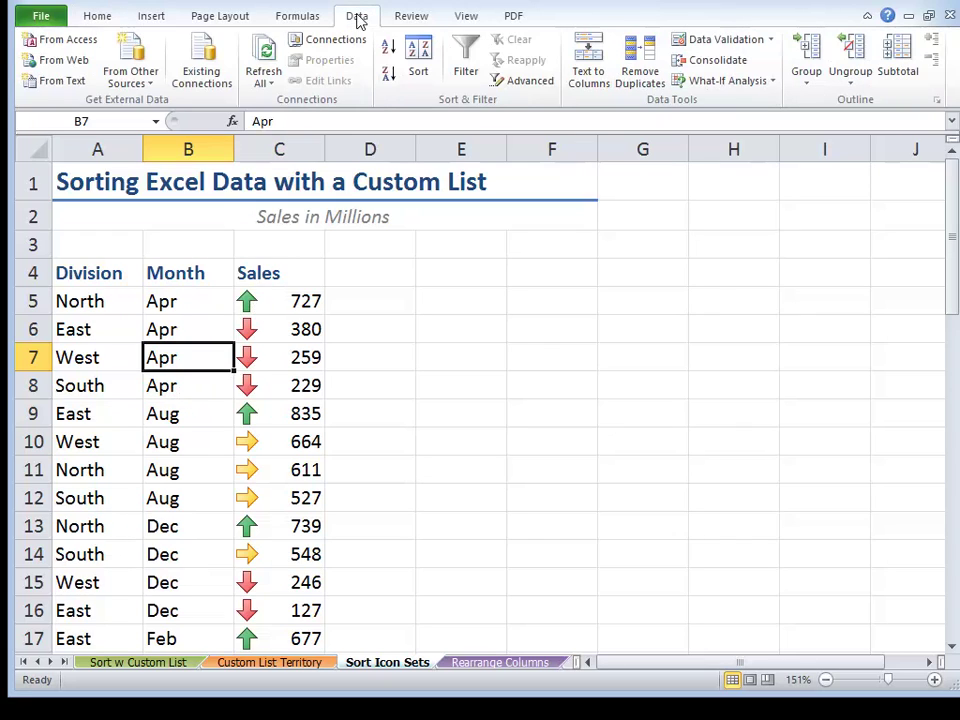
pyautogui.click(418, 58)
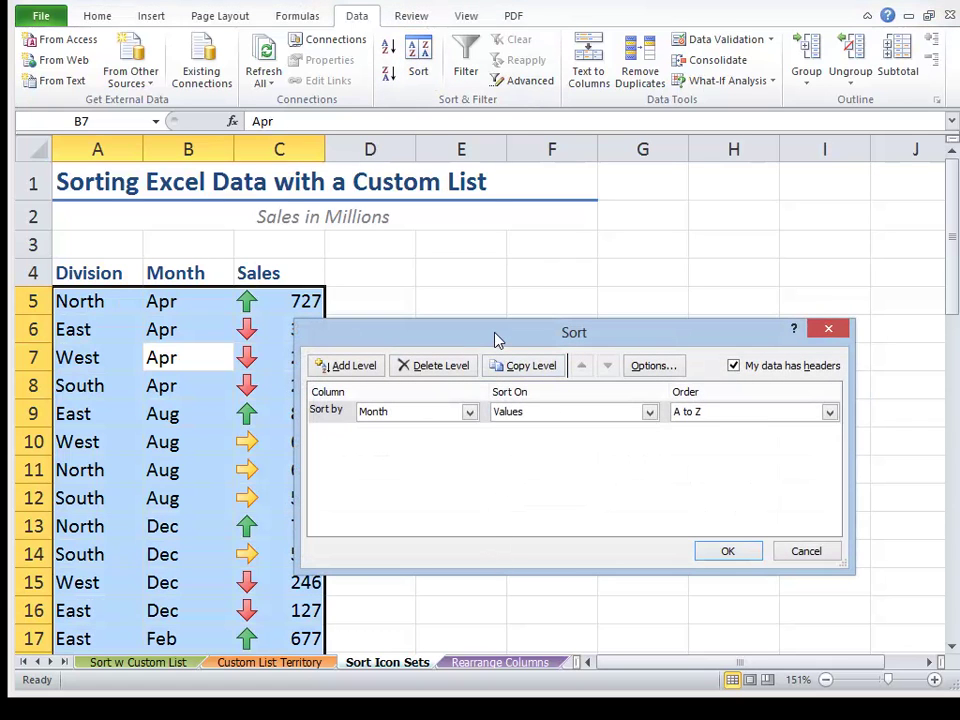
pyautogui.moveTo(493, 336); pyautogui.dragTo(517, 333)
pyautogui.click(489, 407)
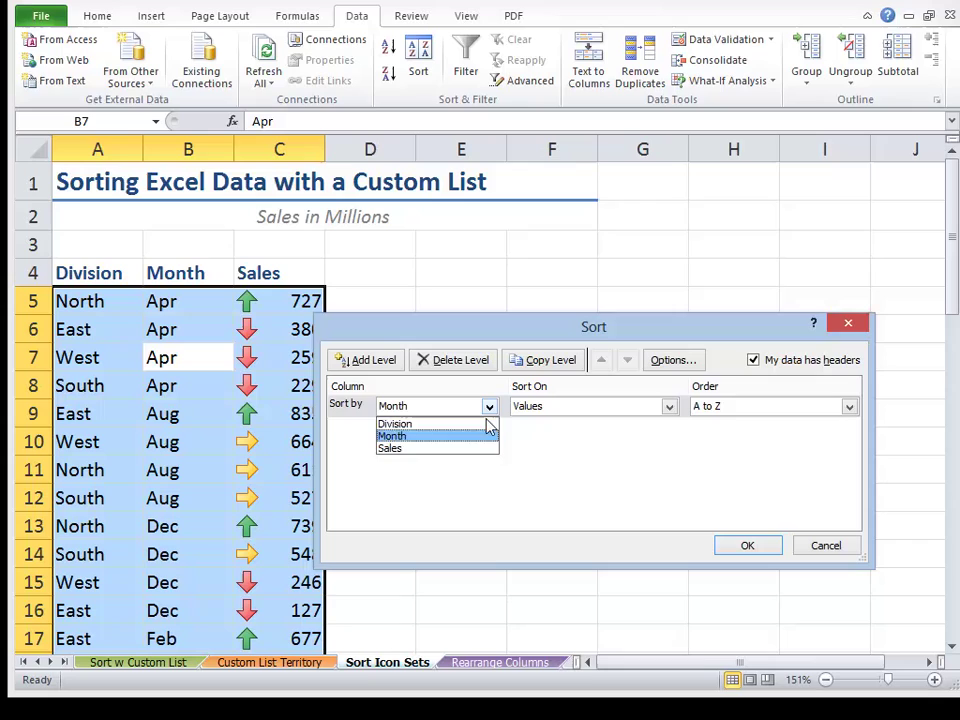
pyautogui.click(449, 449)
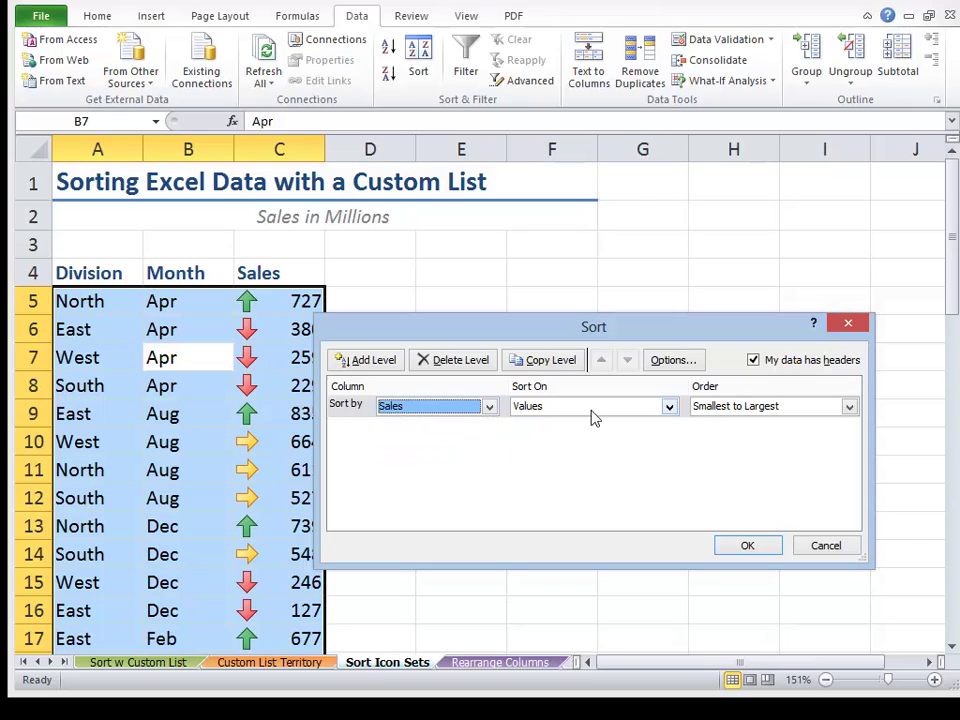
pyautogui.click(670, 407)
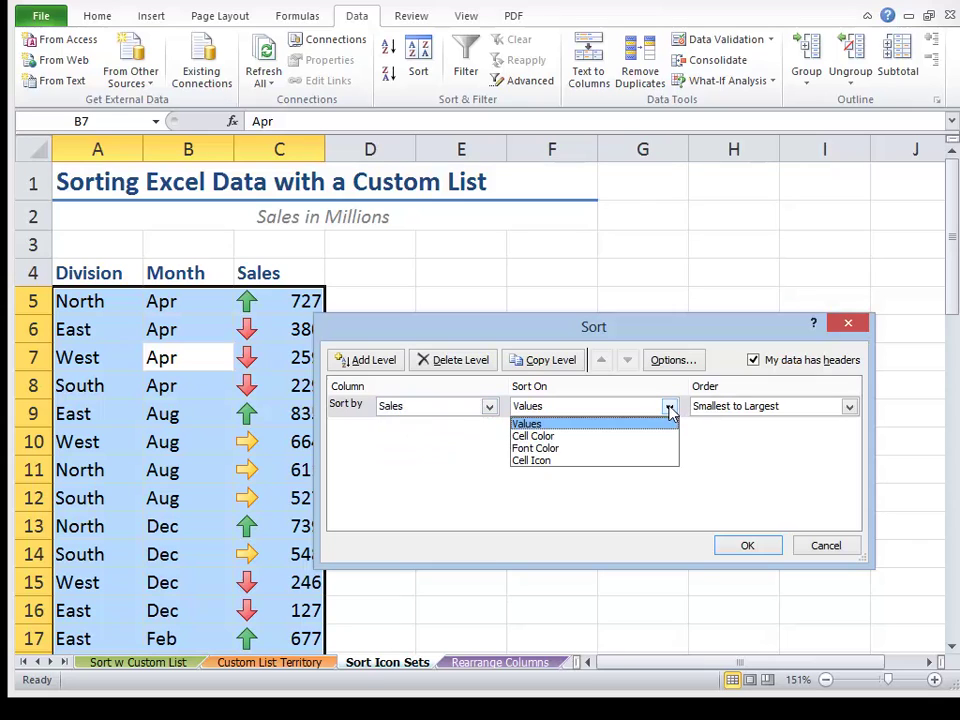
pyautogui.click(595, 462)
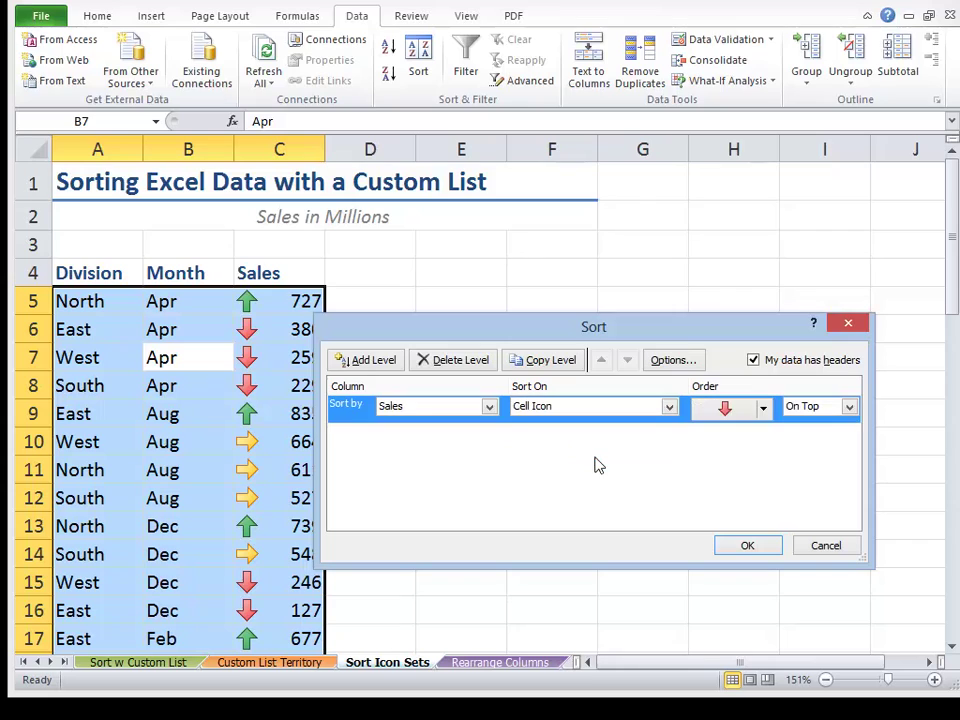
pyautogui.click(765, 408)
pyautogui.click(730, 437)
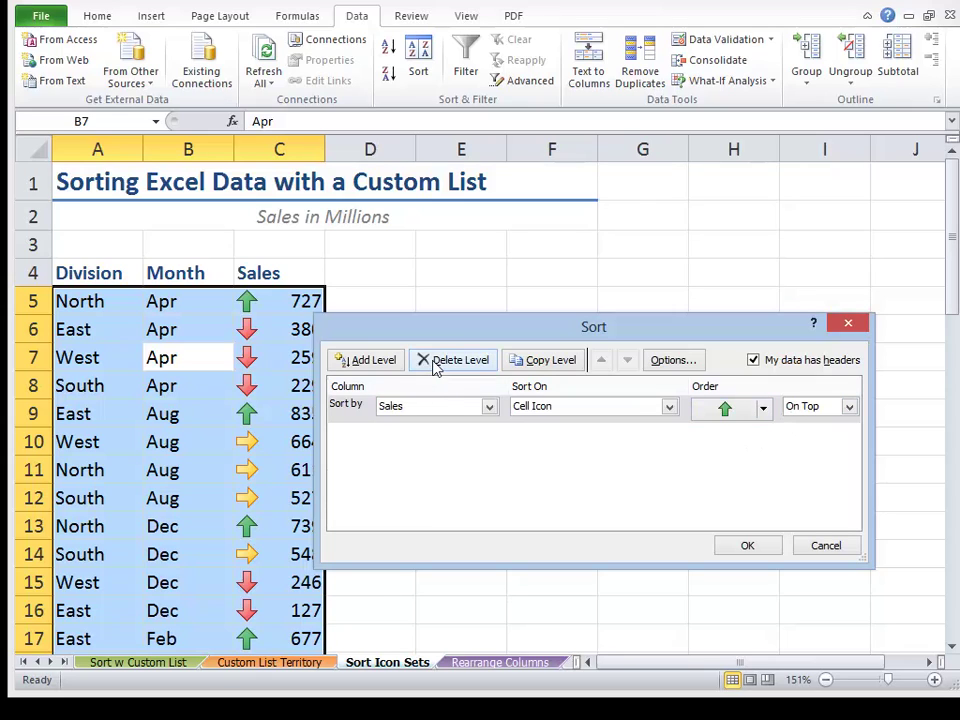
# Copy the sort level, set the copy to the red down arrow on bottom, and apply the sort
pyautogui.click(548, 362)
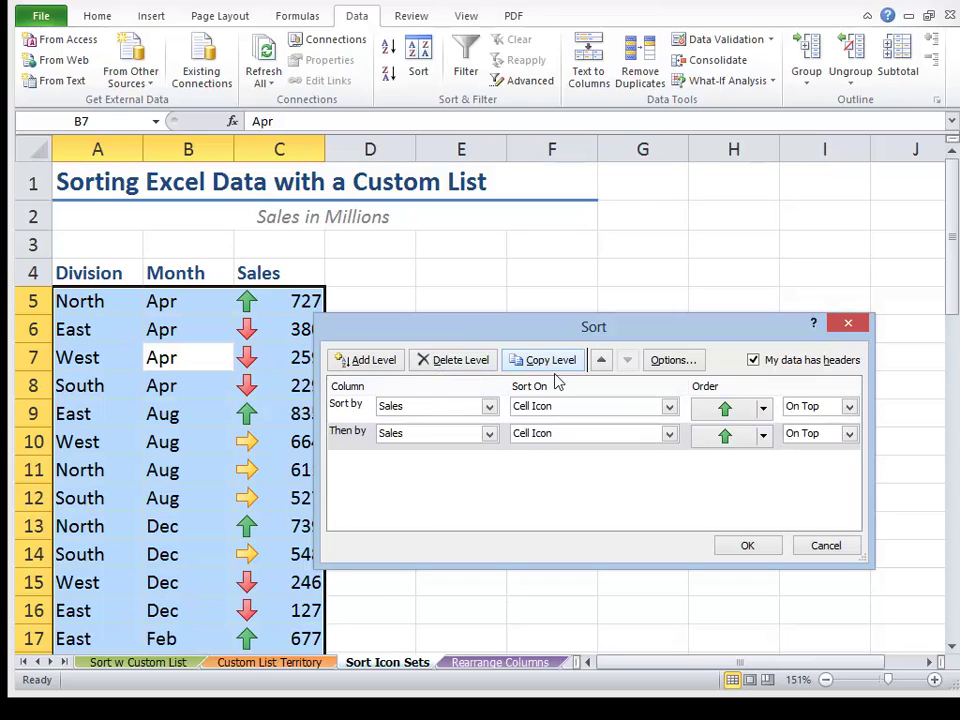
pyautogui.click(763, 435)
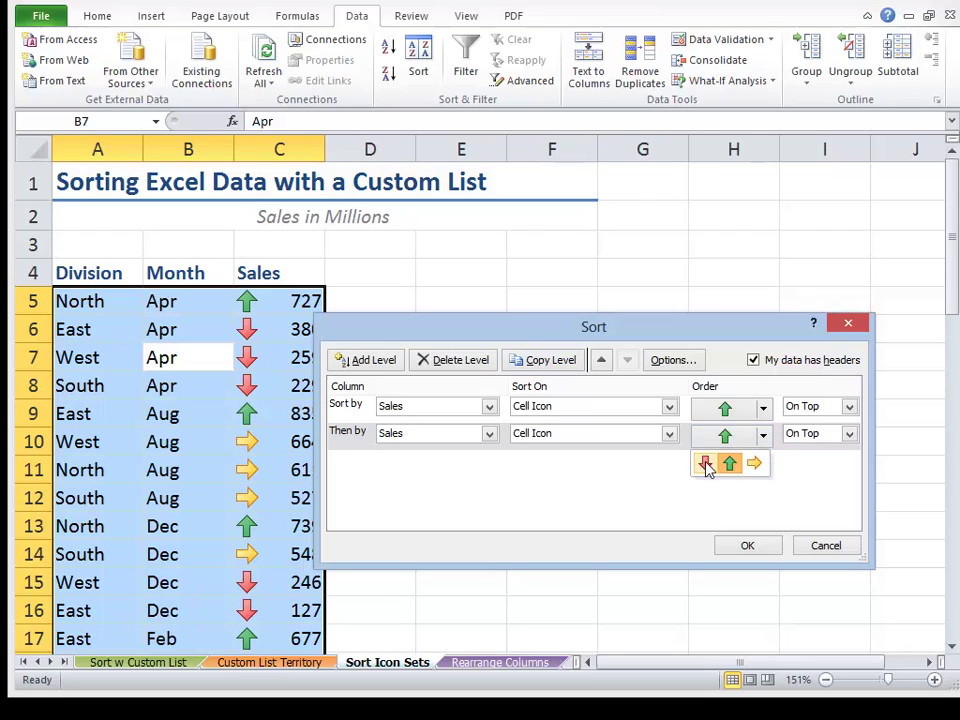
pyautogui.click(705, 463)
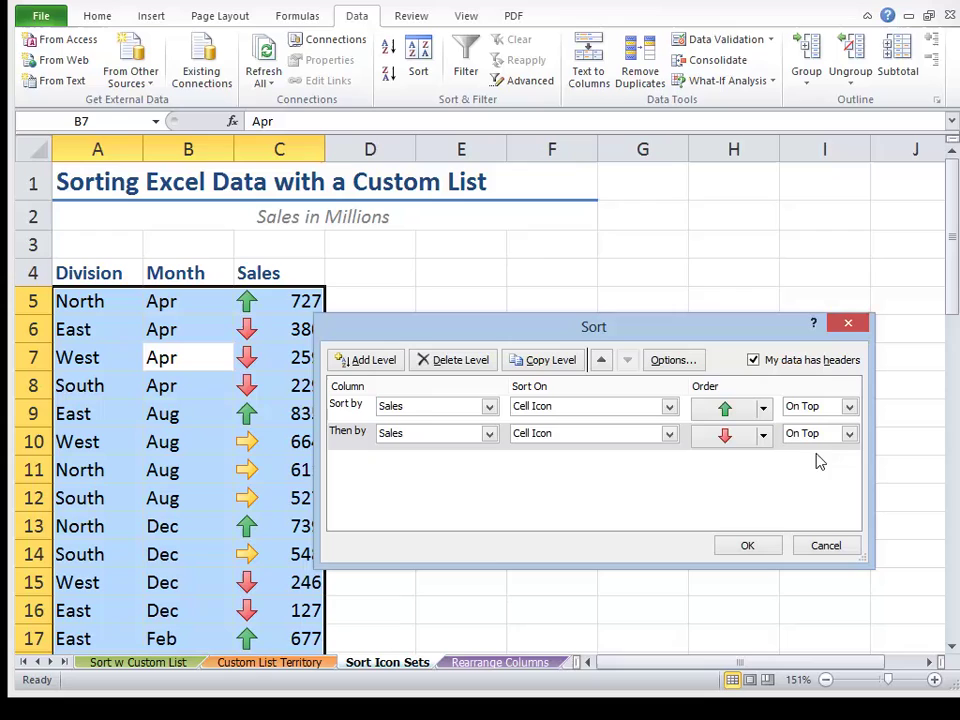
pyautogui.click(849, 436)
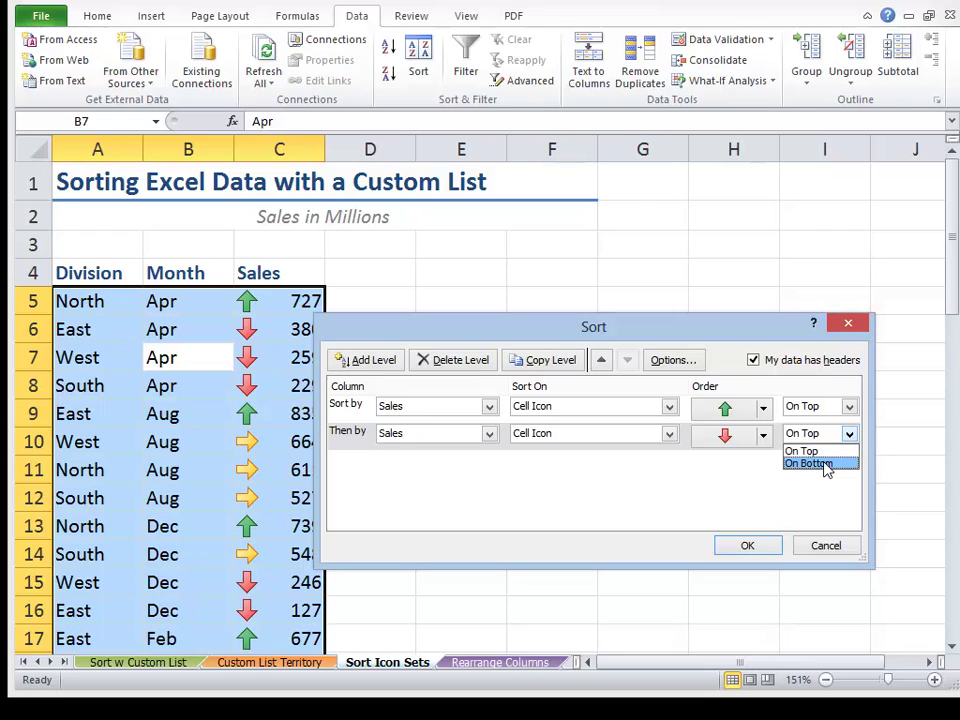
pyautogui.click(826, 464)
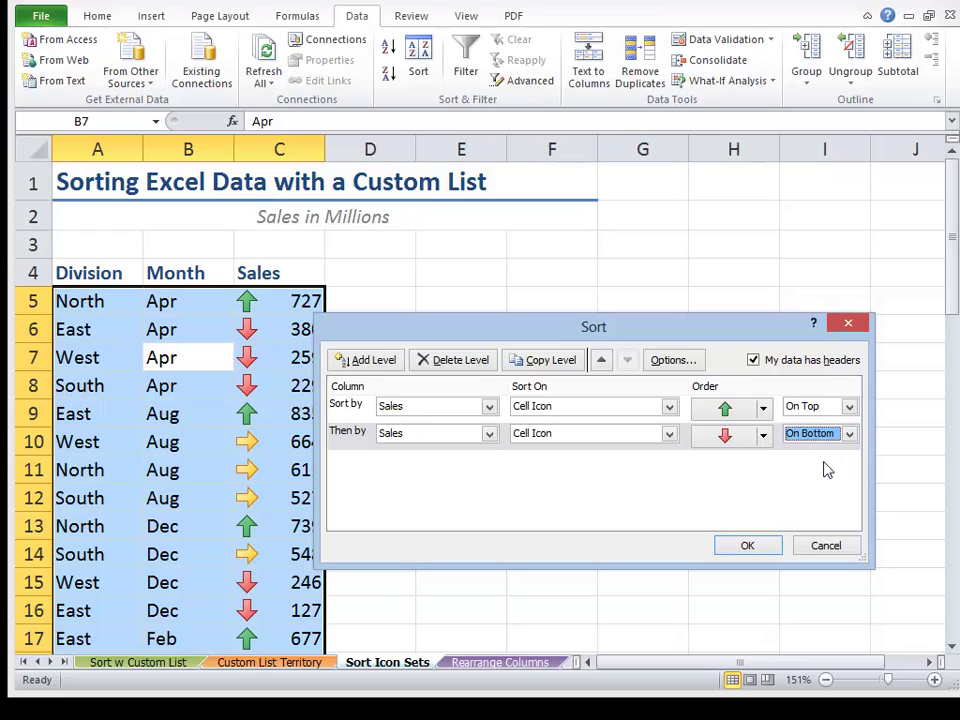
pyautogui.click(758, 554)
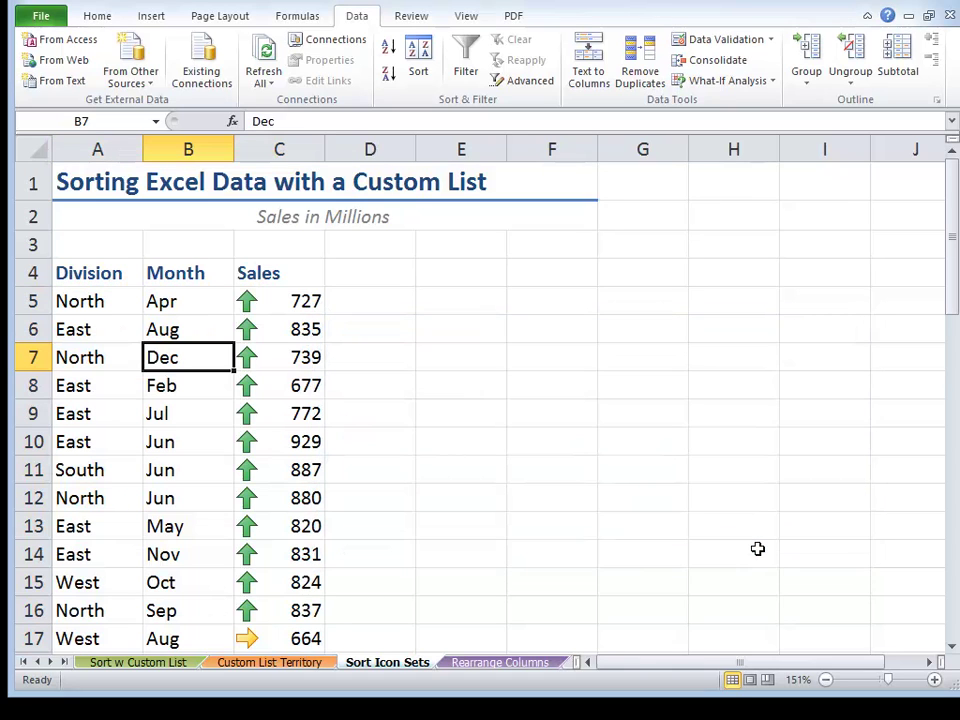
# Switch to the Rearrange Columns sheet
pyautogui.click(486, 663)
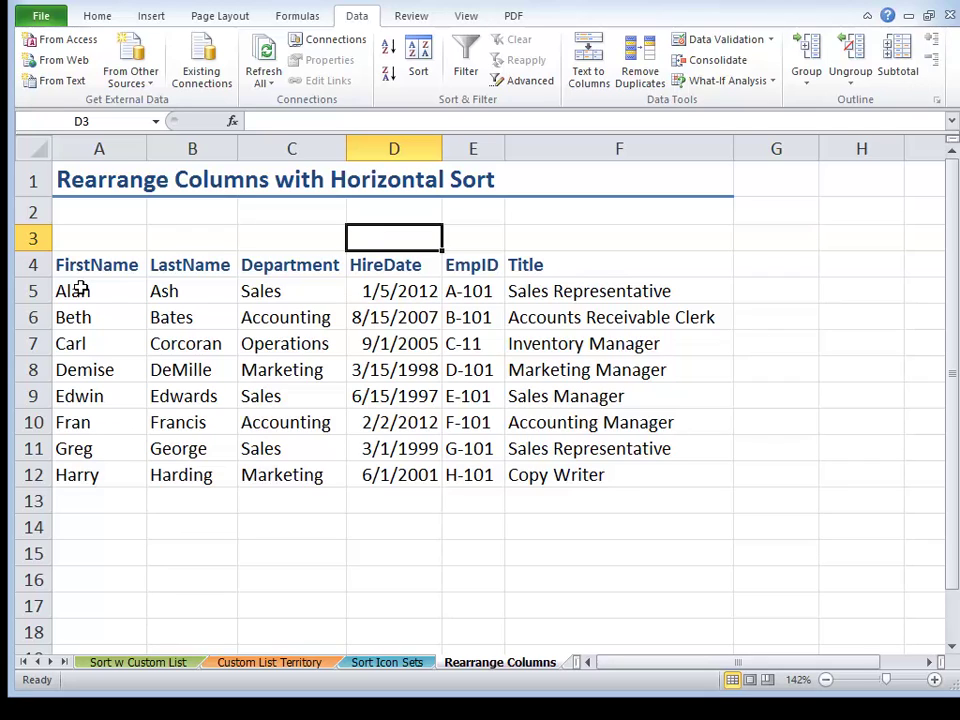
# Number the first three columns of the new order in row 3: 1 above EmpID, 2 above LastName and 3 above FirstName
pyautogui.click(472, 264)
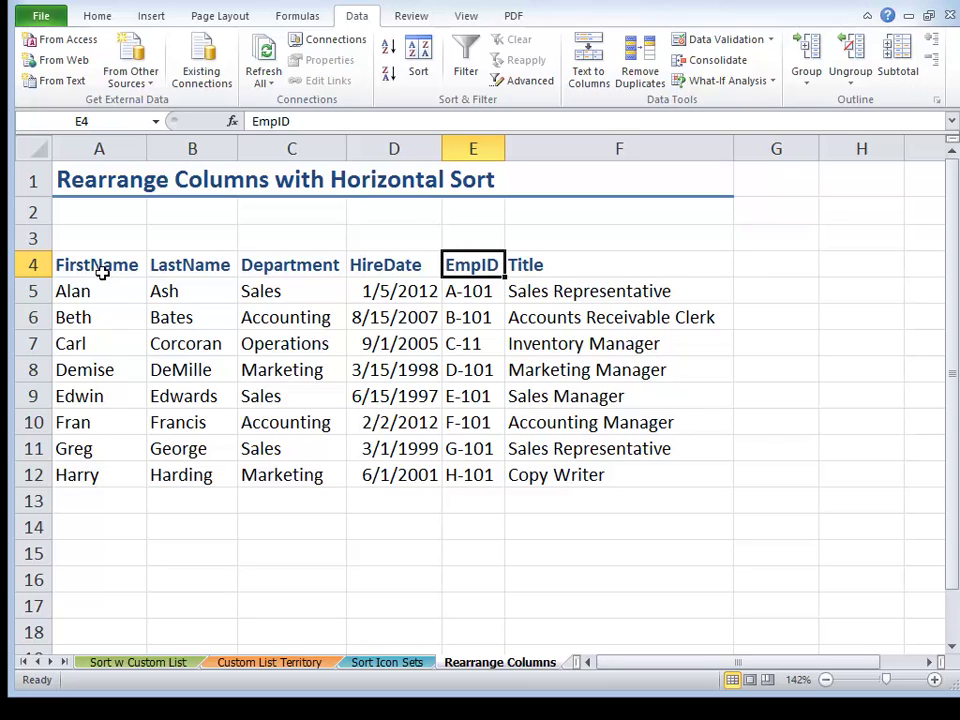
pyautogui.click(458, 242)
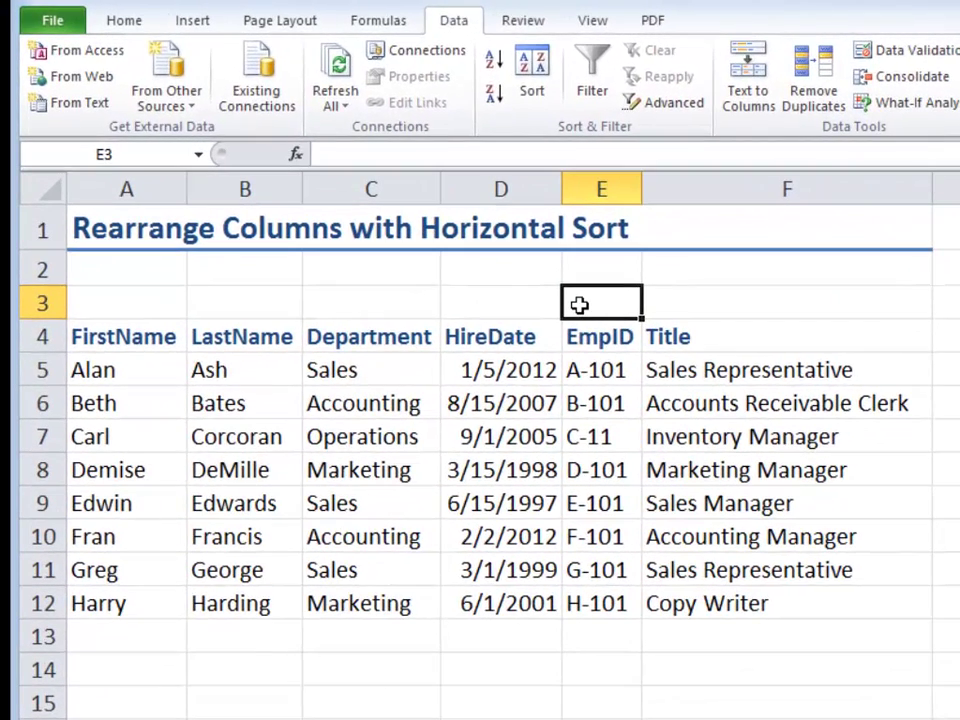
pyautogui.write('1')
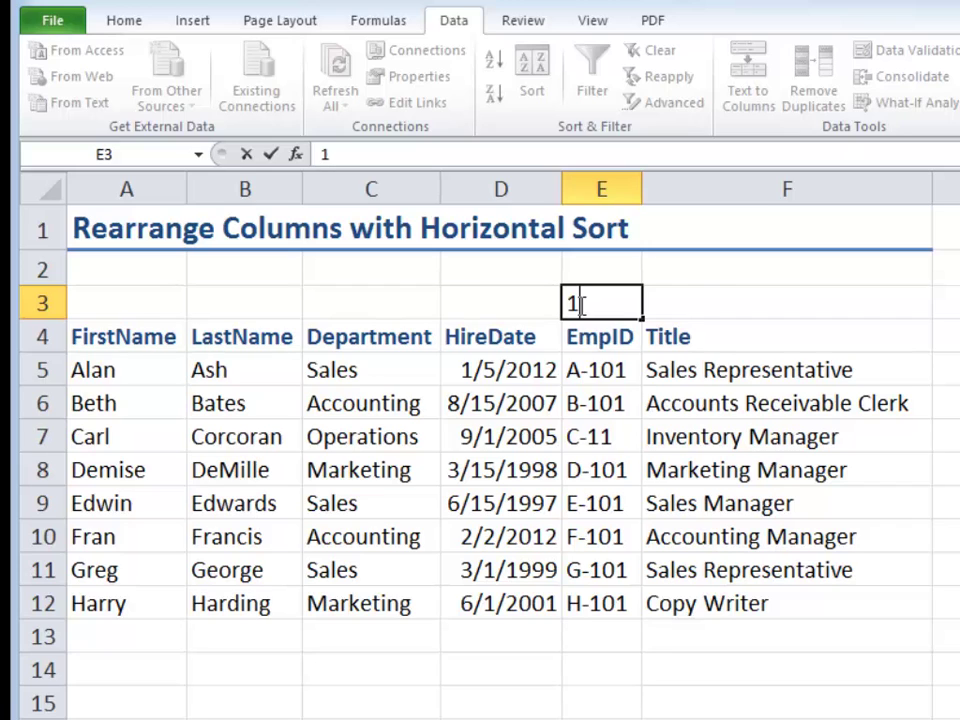
pyautogui.press('Left')
pyautogui.press('Left')
pyautogui.press('Left')
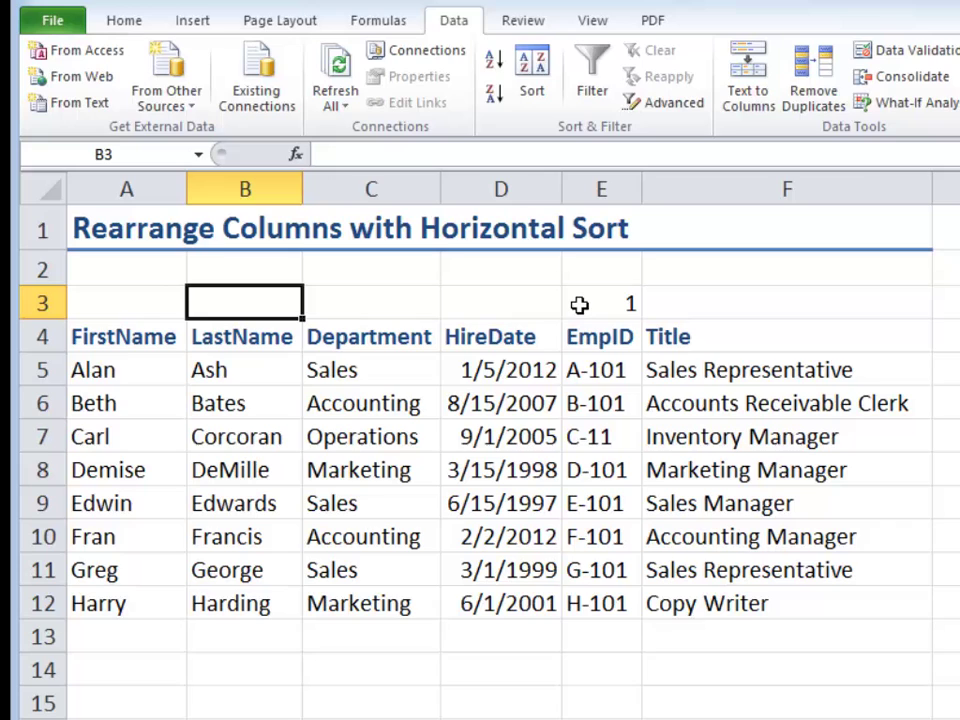
pyautogui.write('2')
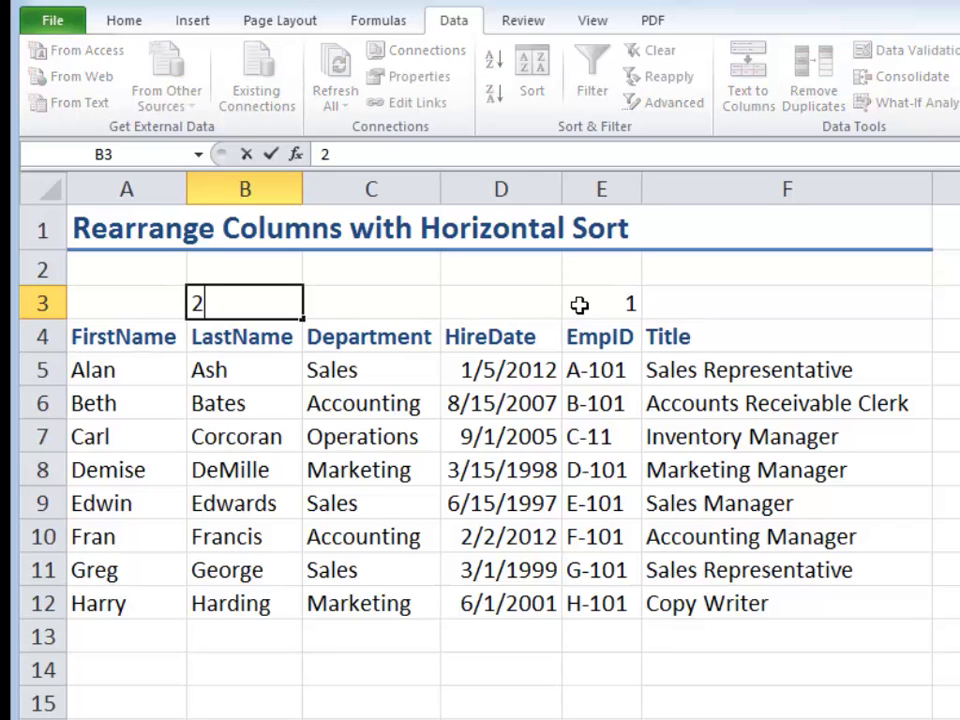
pyautogui.press('Left')
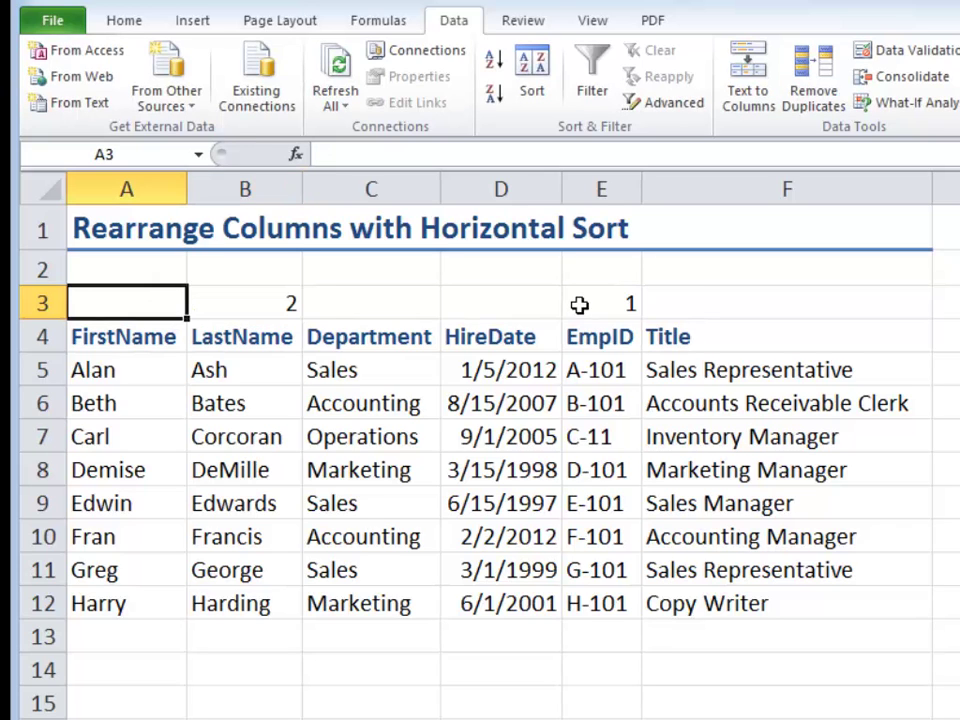
pyautogui.write('3')
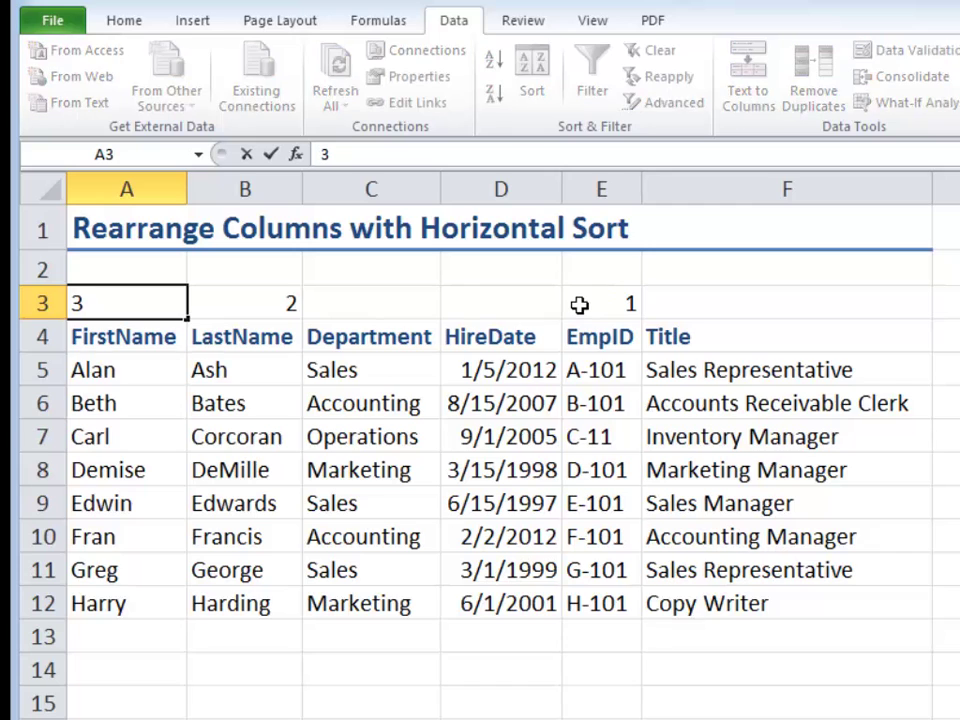
# Enter the next order numbers in row 3, 4 above Title and 5 above HireDate, leaving Department blank
pyautogui.press('Right')
pyautogui.press('Right')
pyautogui.press('Right')
pyautogui.press('Right')
pyautogui.press('Right')
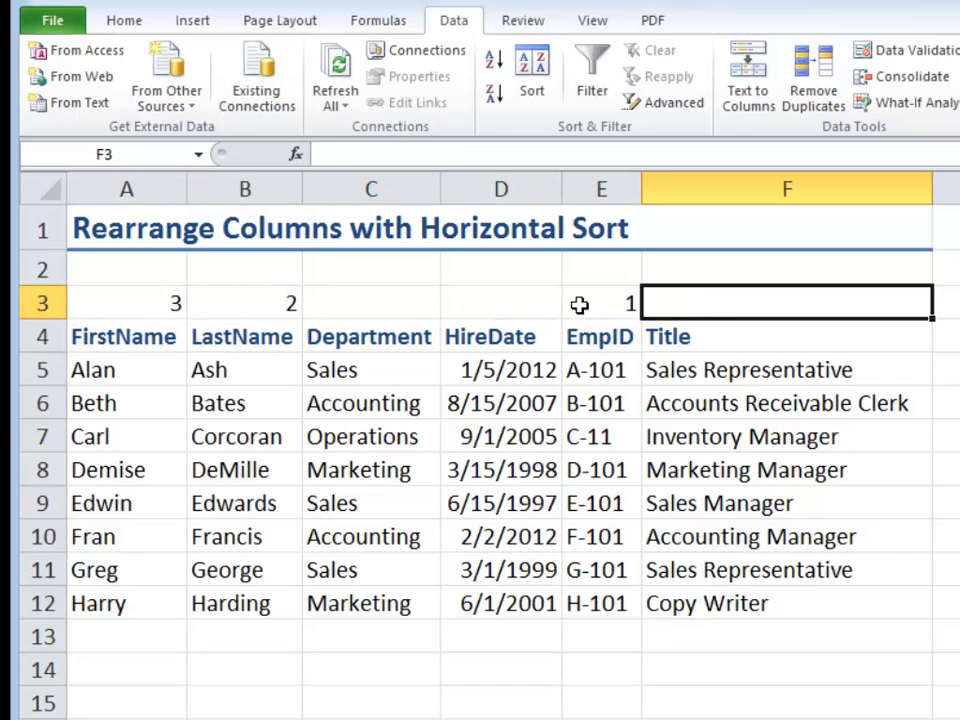
pyautogui.write('4')
pyautogui.press('Left')
pyautogui.press('Left')
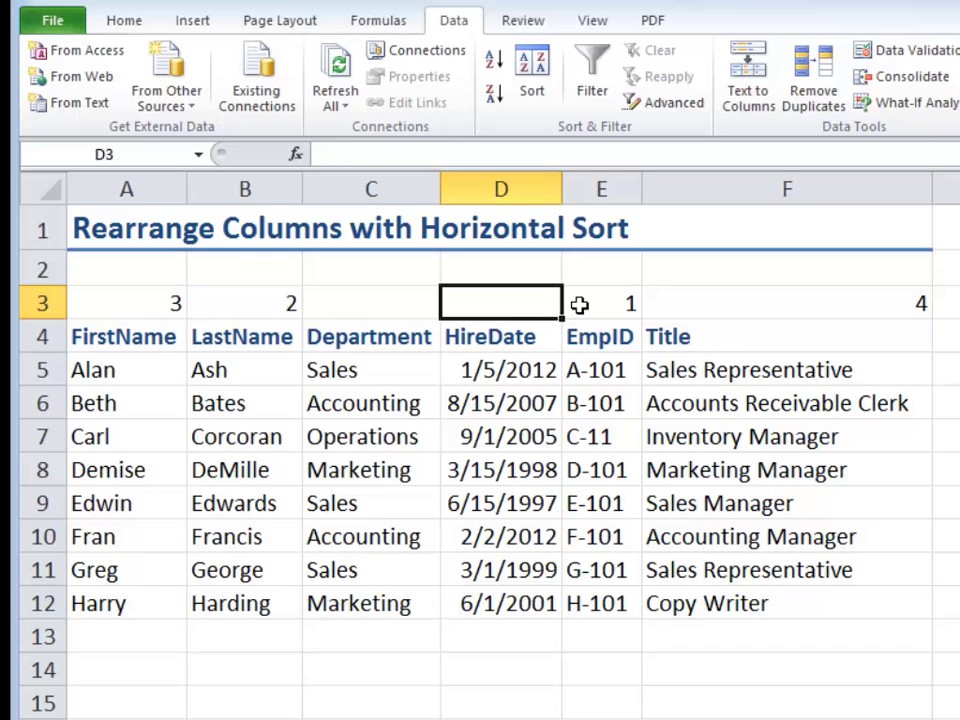
pyautogui.write('5')
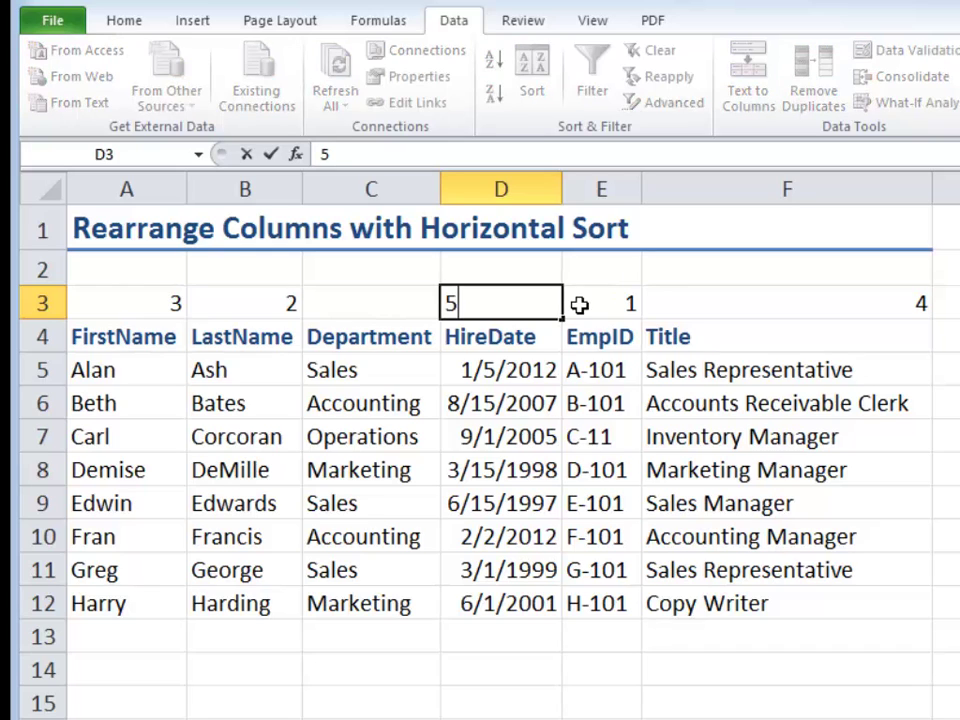
# Select the whole data block A3:F12 and set up a custom sort with the orientation Sort left to right
pyautogui.click(272, 468)
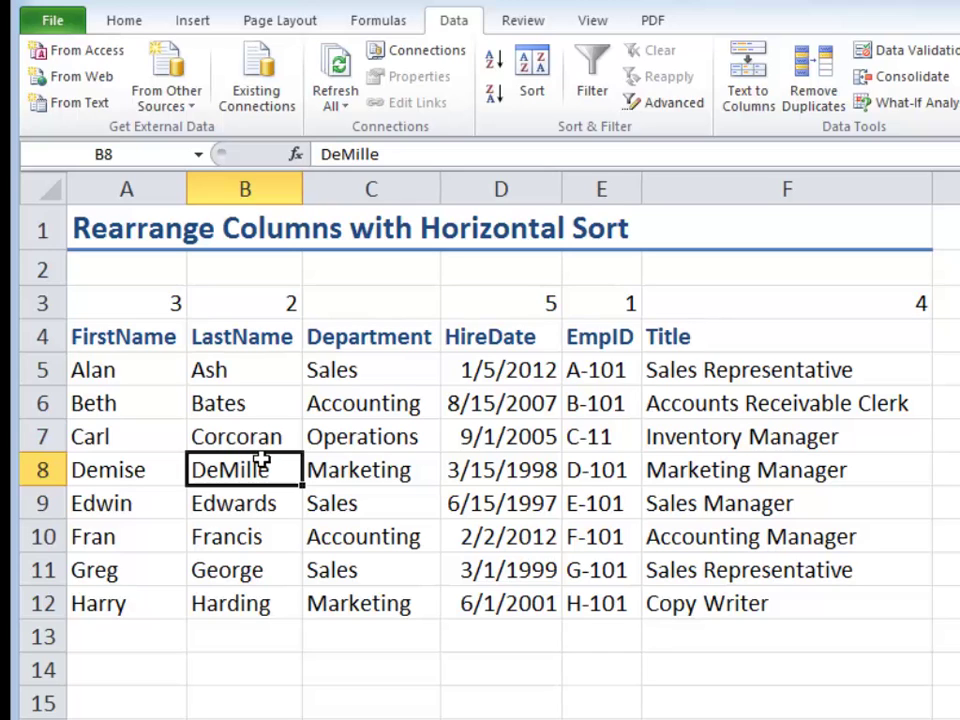
pyautogui.hotkey('ctrl', 'a')
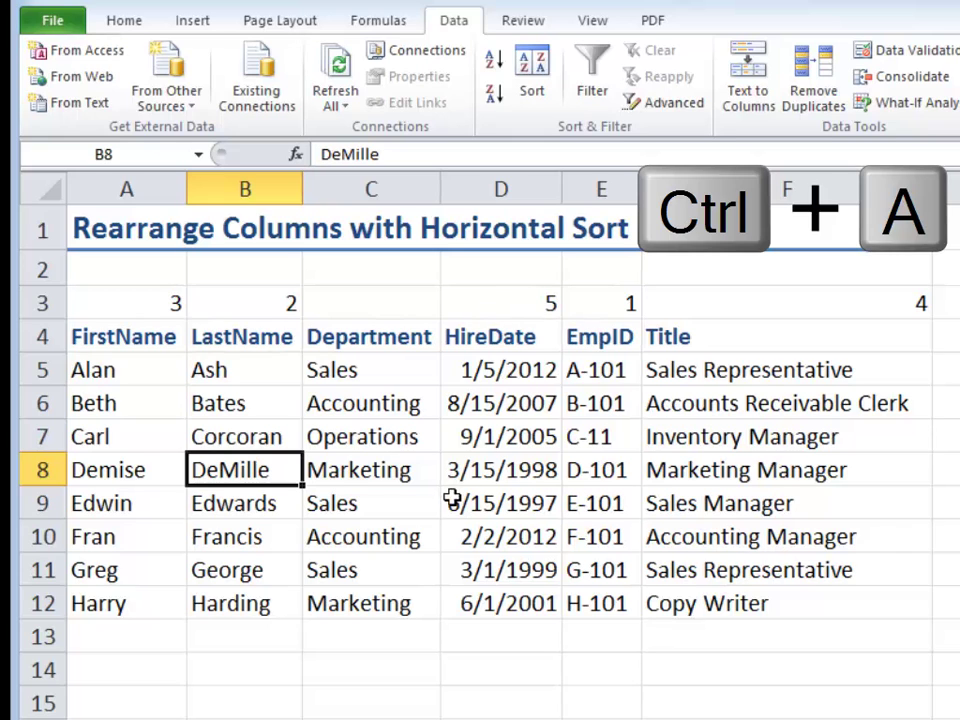
pyautogui.hotkey('ctrl', 'a')
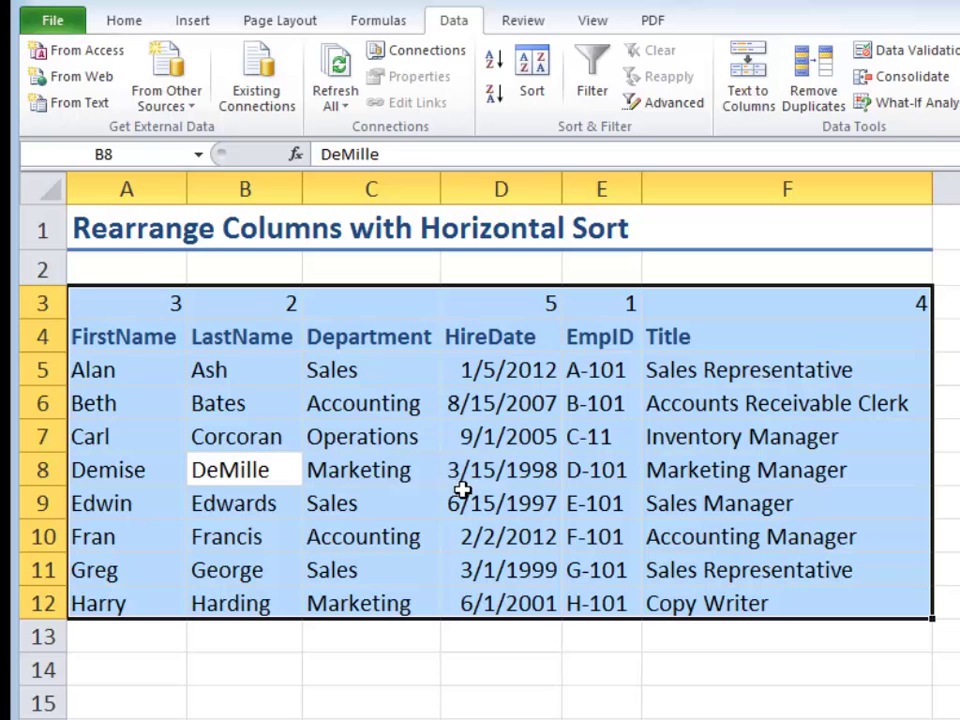
pyautogui.click(531, 75)
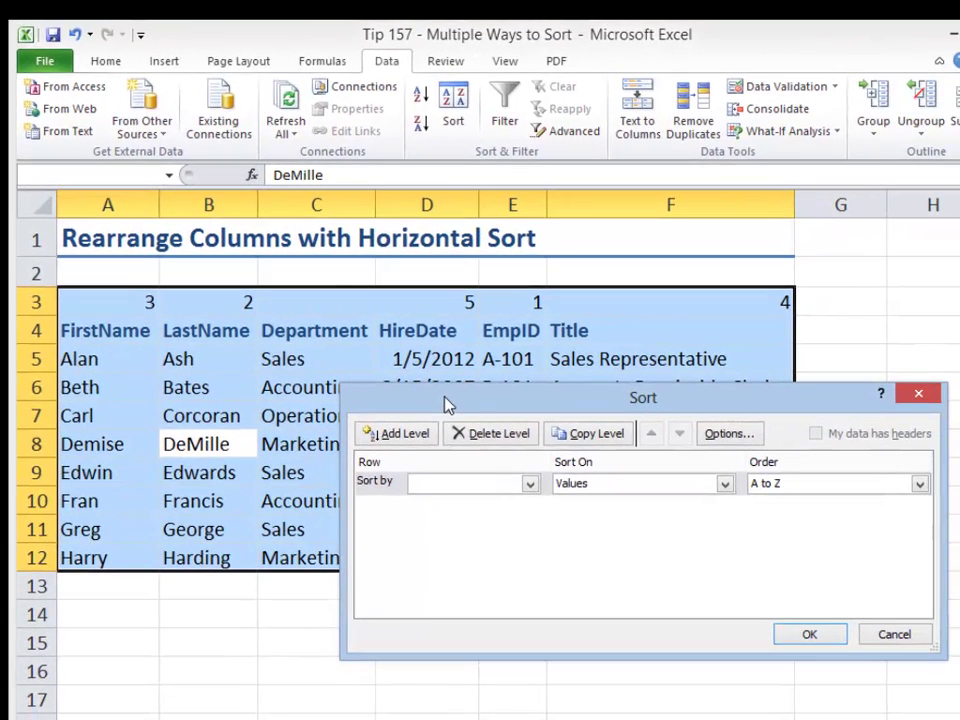
pyautogui.click(724, 437)
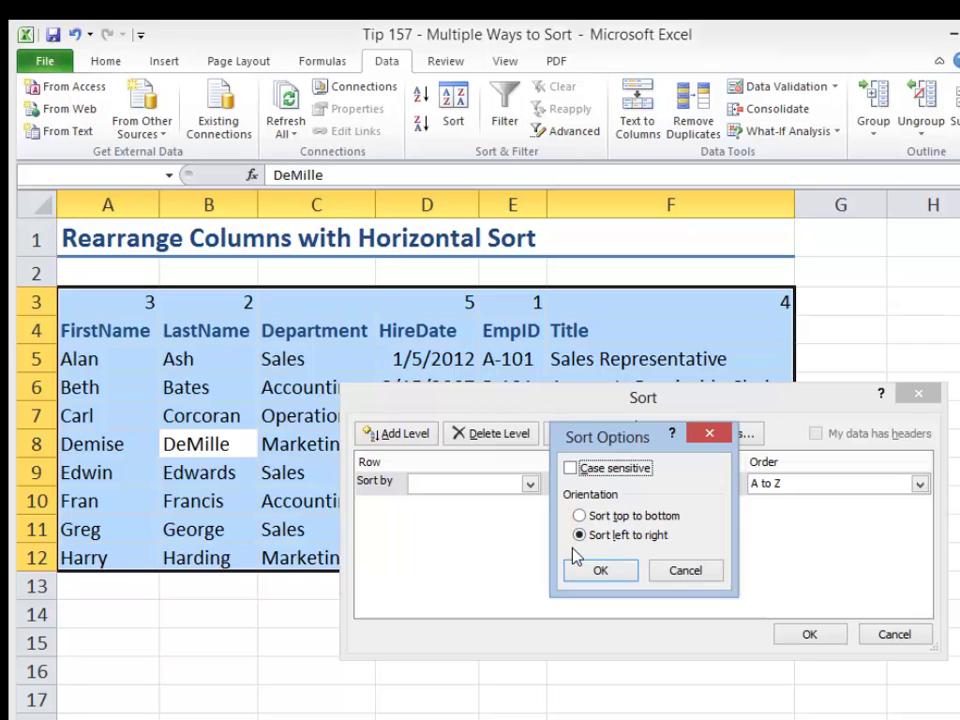
pyautogui.click(618, 572)
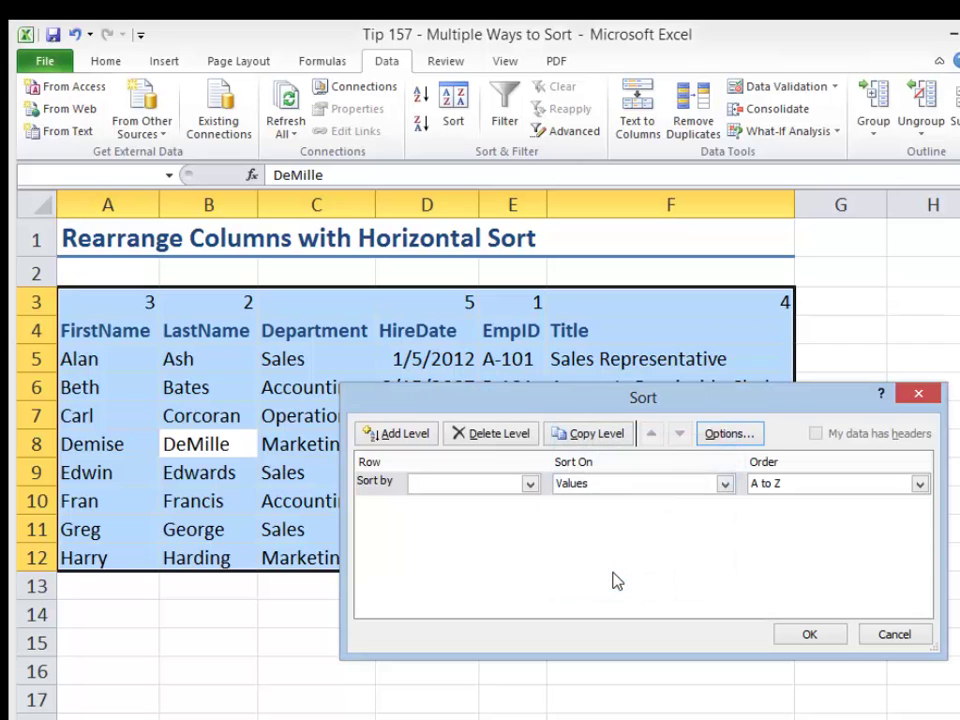
# Sort the columns by the Row 3 values from Smallest to Largest, and autofit column E to the hire dates
pyautogui.click(532, 486)
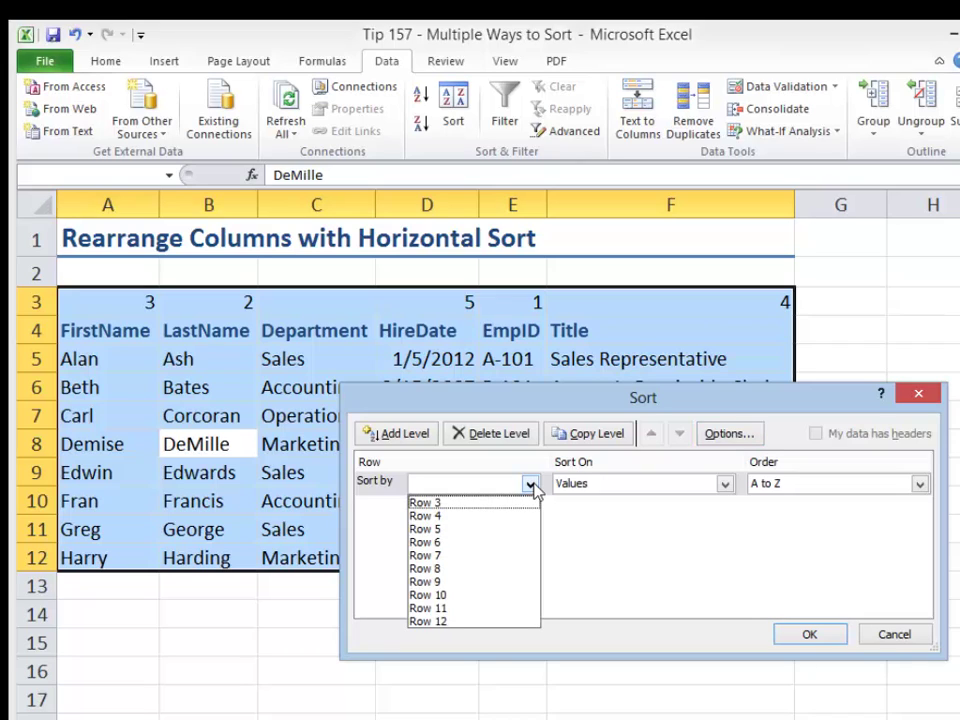
pyautogui.click(485, 503)
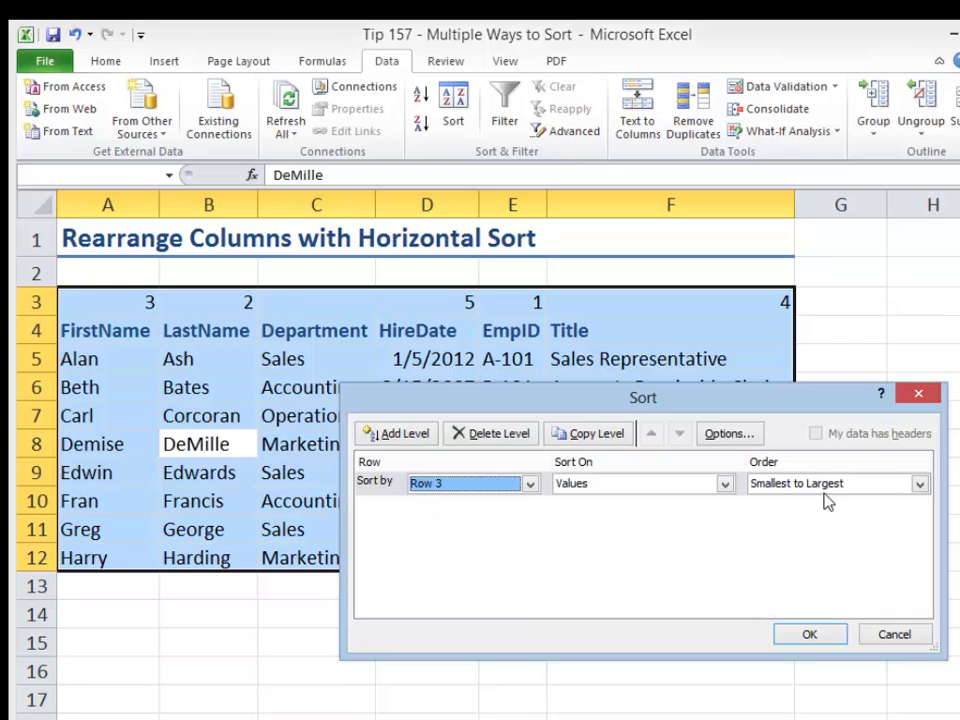
pyautogui.click(808, 635)
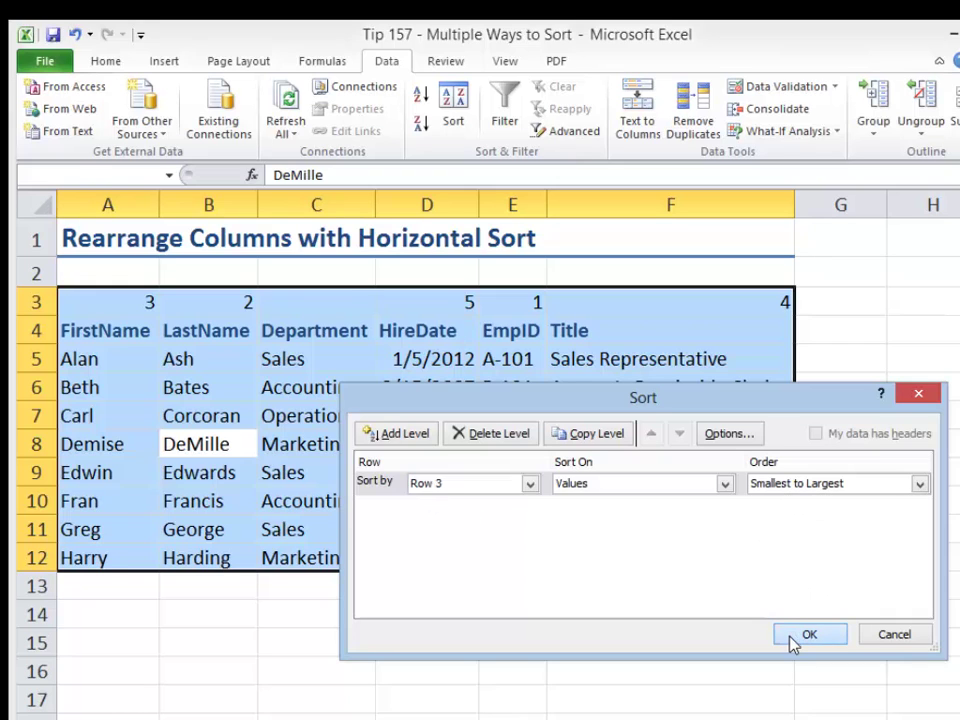
pyautogui.doubleClick(548, 198)
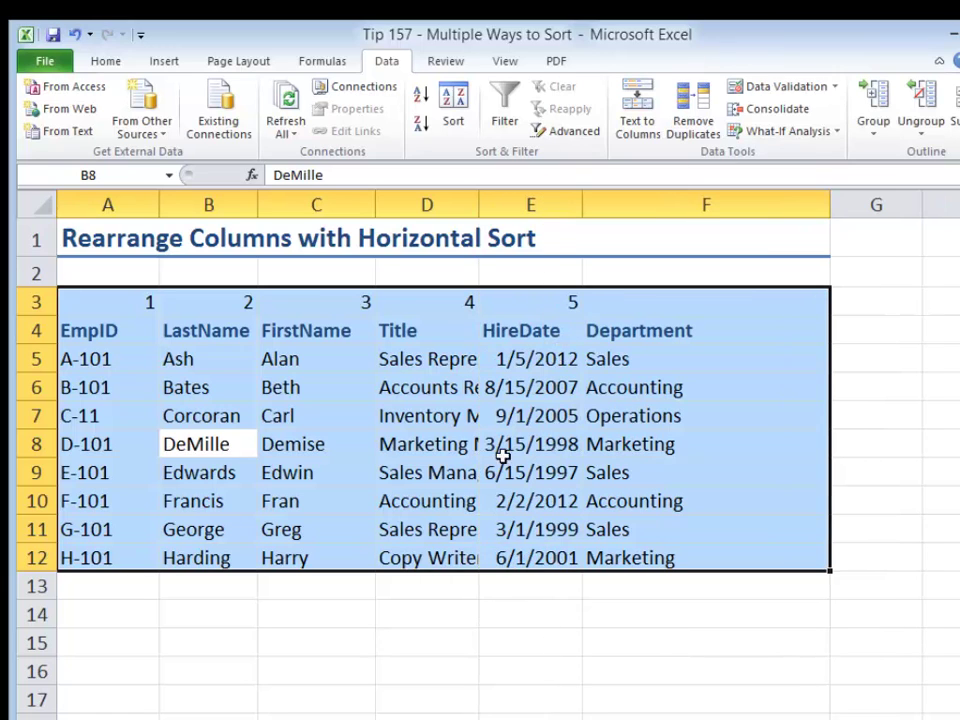
pyautogui.click(99, 301)
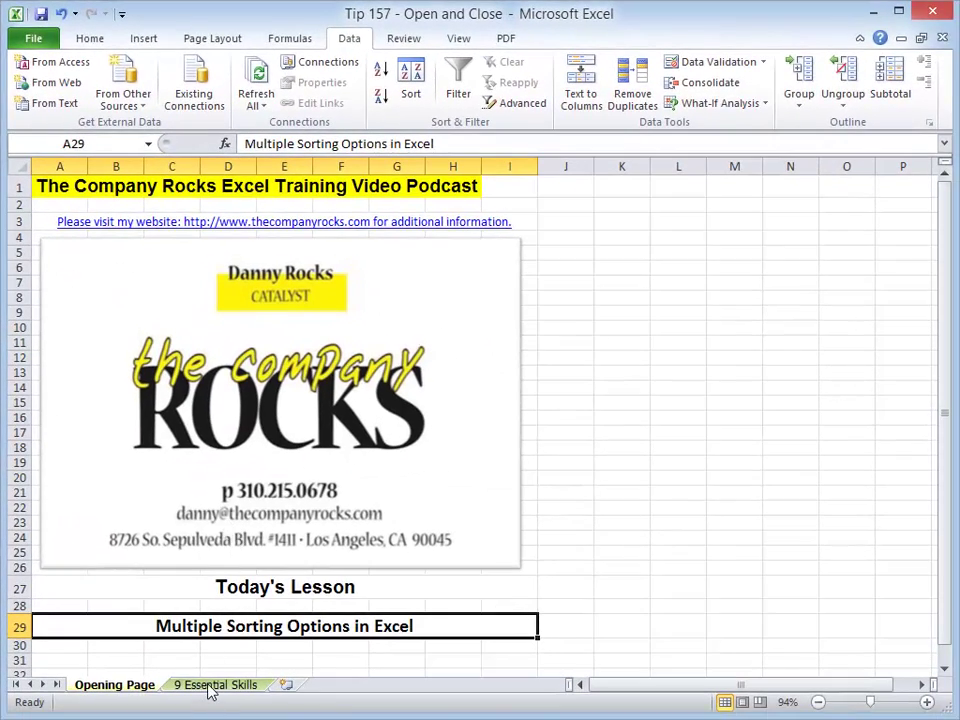
# Show the 9 Essential Skills sheet in the Tip 157 - Open and Close workbook
pyautogui.click(212, 686)
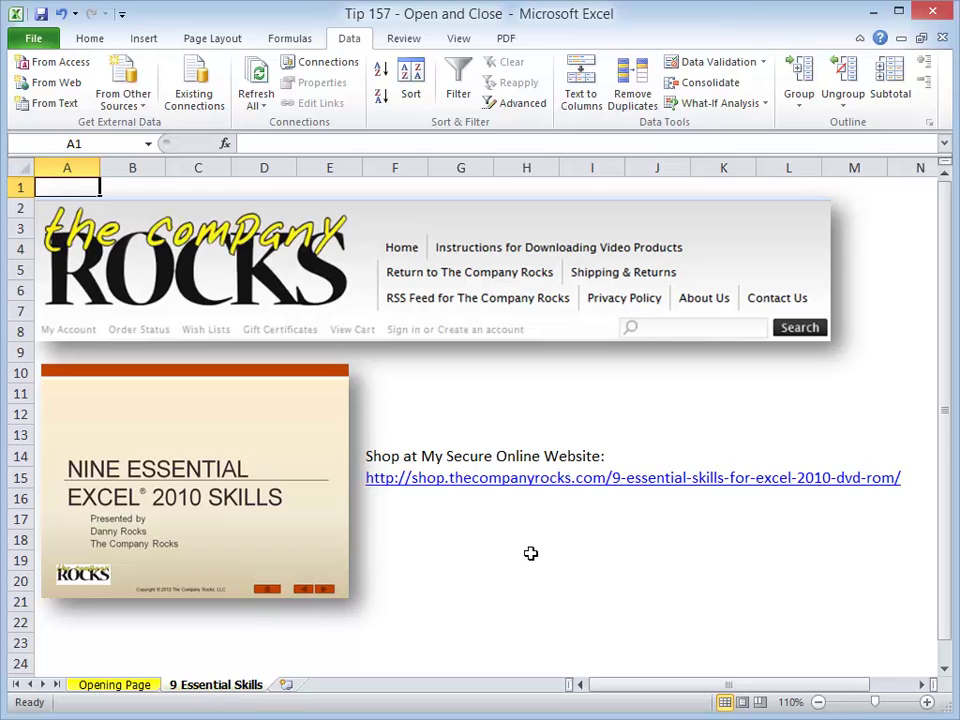